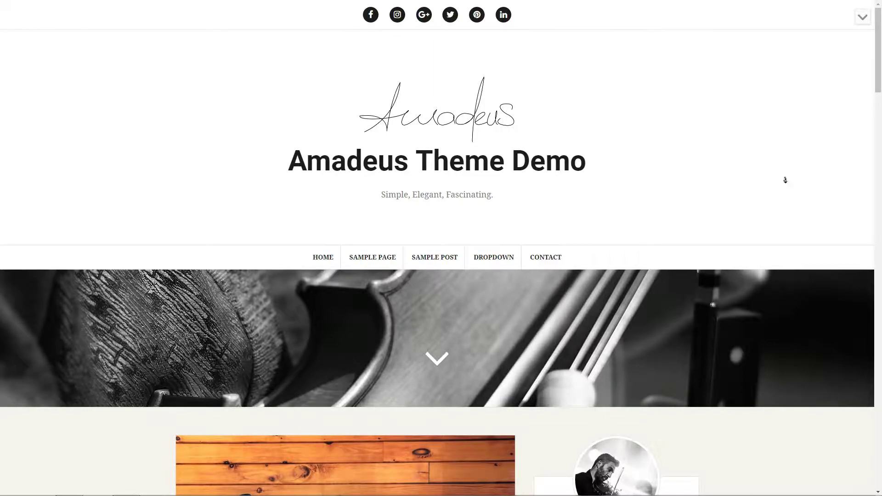
Scroll through the Amadeus live demo and compare it with the Extreme Sports example site
scroll(786, 180, down, 1)
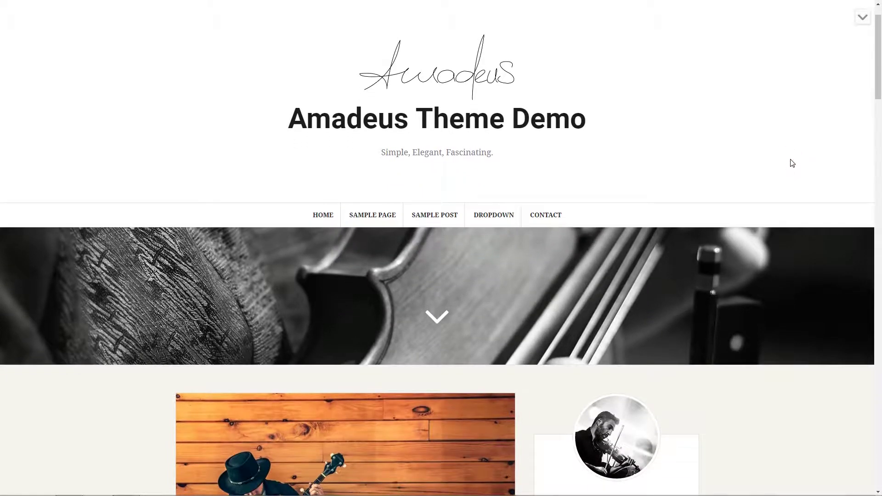
drag(878, 93, 1, 10)
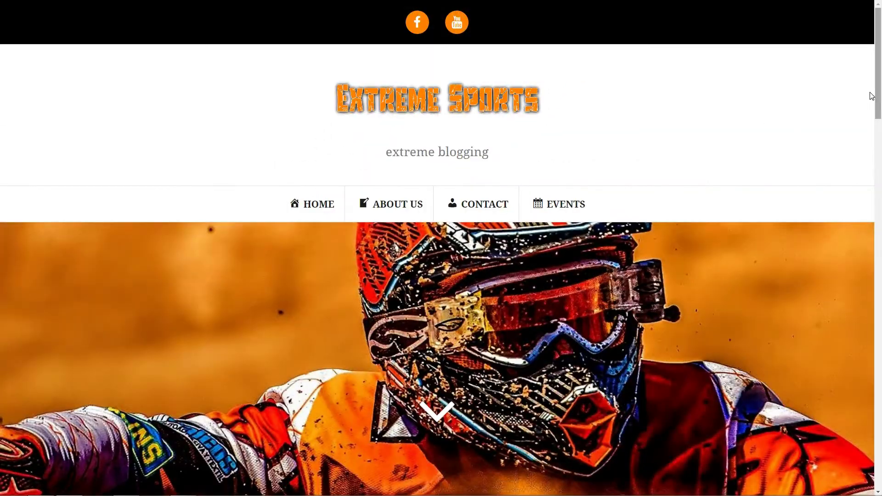
drag(873, 92, 1, 25)
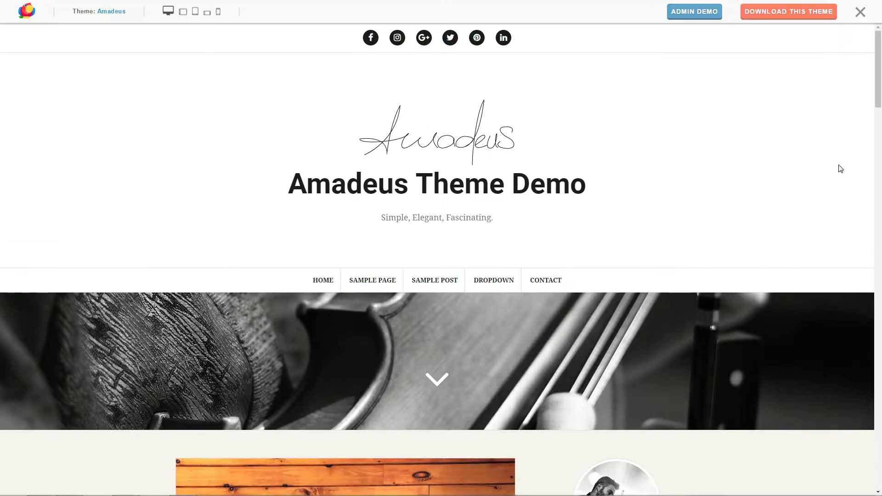
Go to the Amadeus download page, enlarge the view, and install the Amadeus theme
click(793, 12)
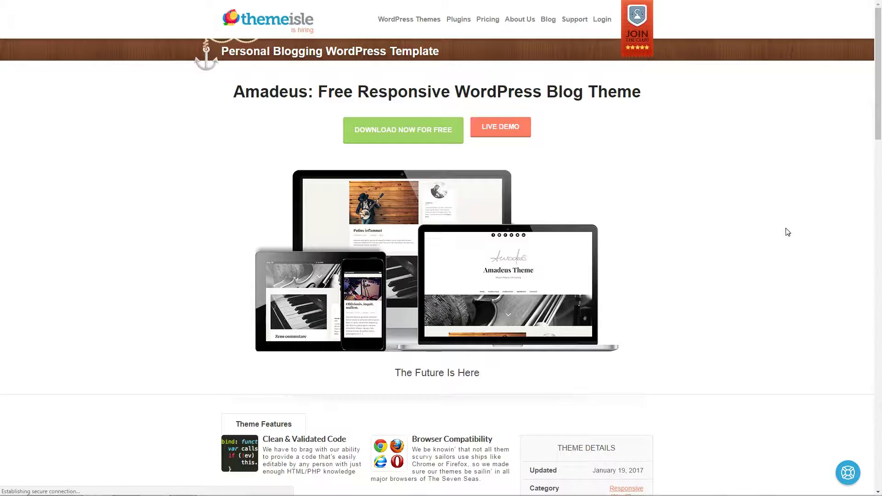
key(ctrl+plus)
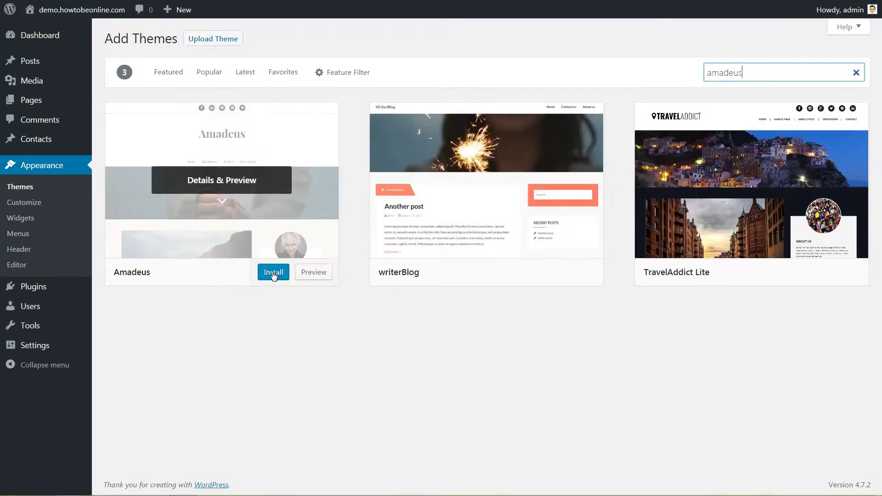
click(275, 274)
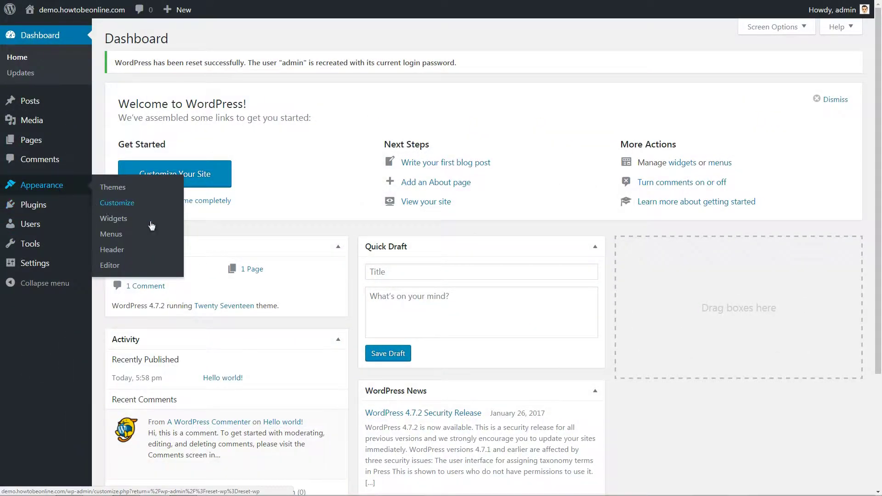
Open the Customizer and look through its Theme info, General and Header area sections
click(193, 177)
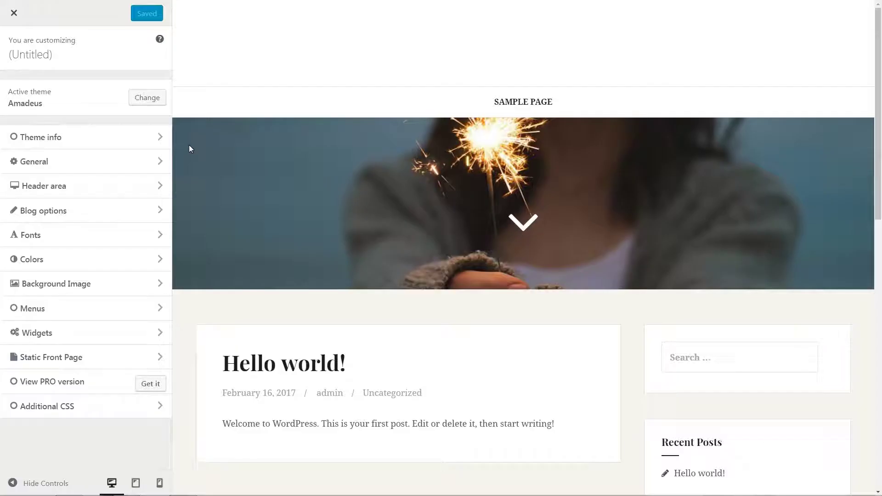
scroll(579, 297, down, 10)
scroll(579, 298, up, 10)
click(157, 136)
click(19, 51)
click(156, 162)
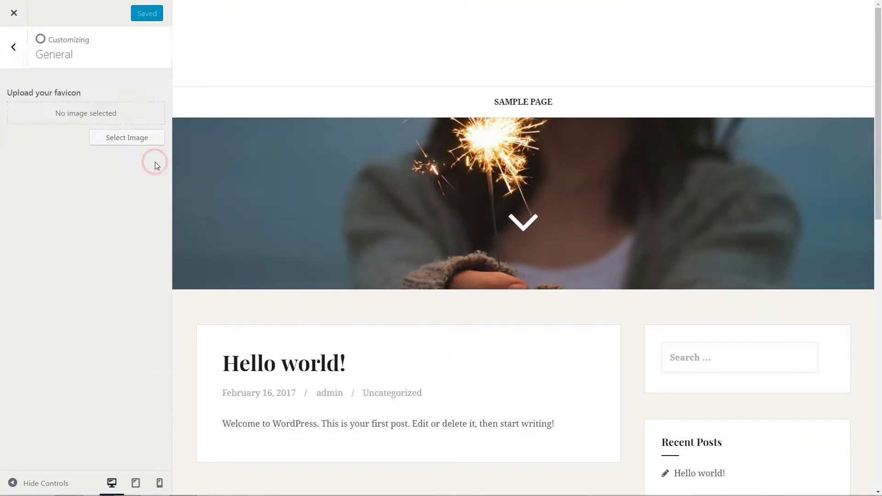
click(15, 50)
click(158, 188)
click(15, 50)
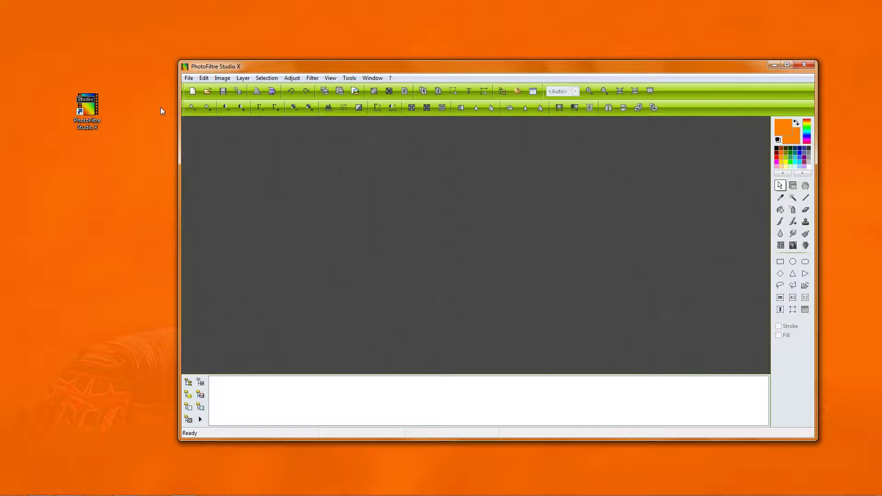
Create a new 1280x720 image with automatic transparency
click(192, 91)
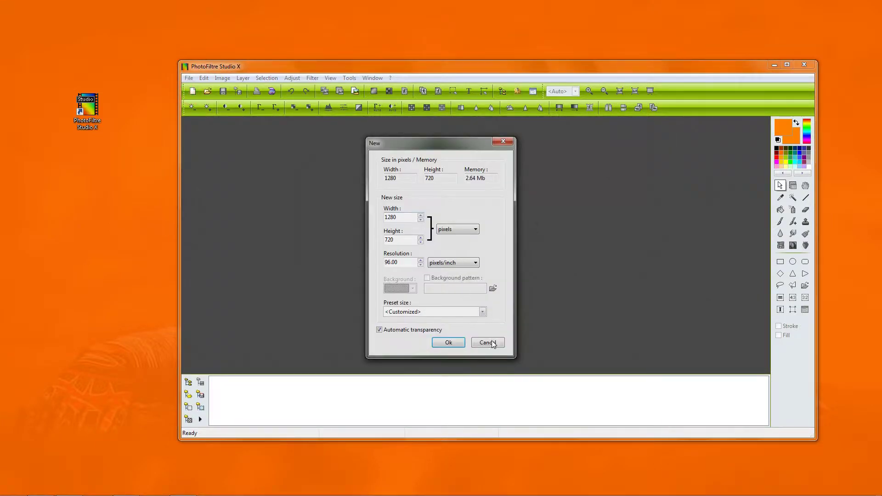
click(460, 344)
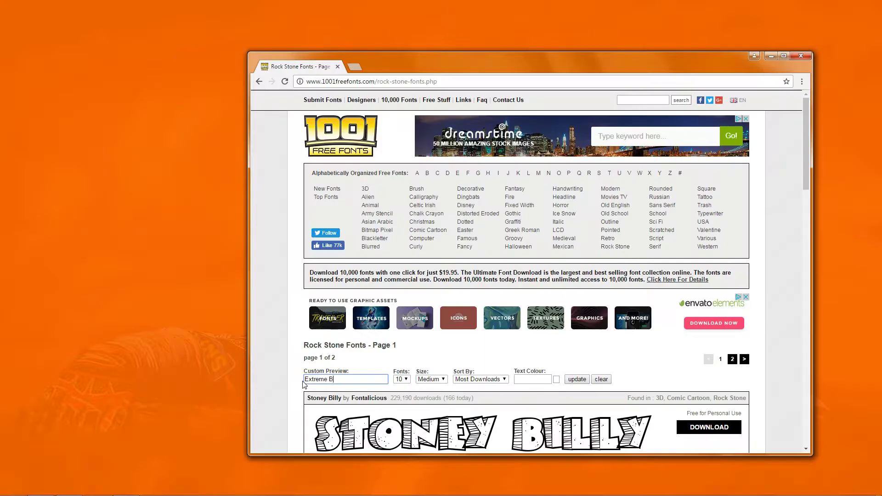
Preview 'Extreme Blog' in the Rock Stone fonts full screen and download Tower Ruins
text(og)
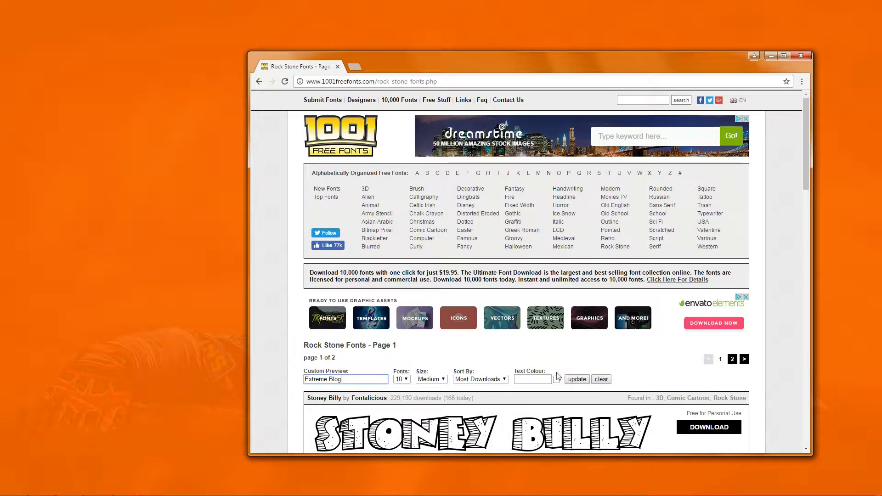
click(578, 379)
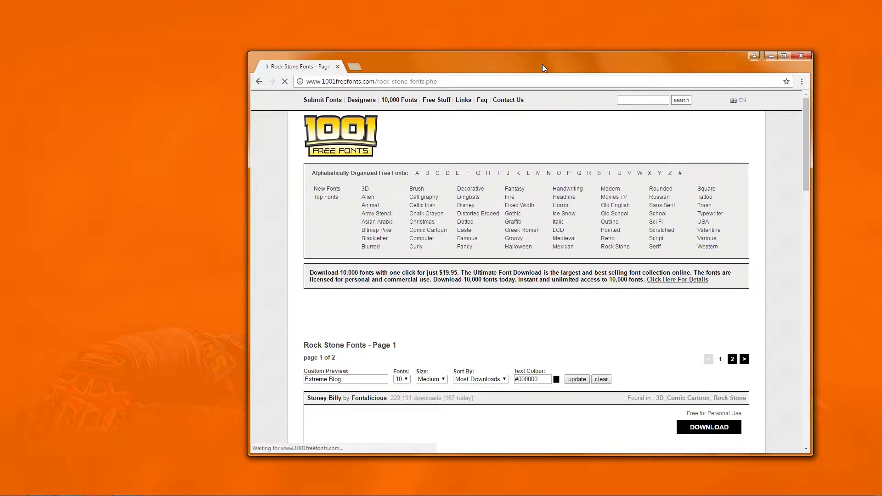
double_click(543, 68)
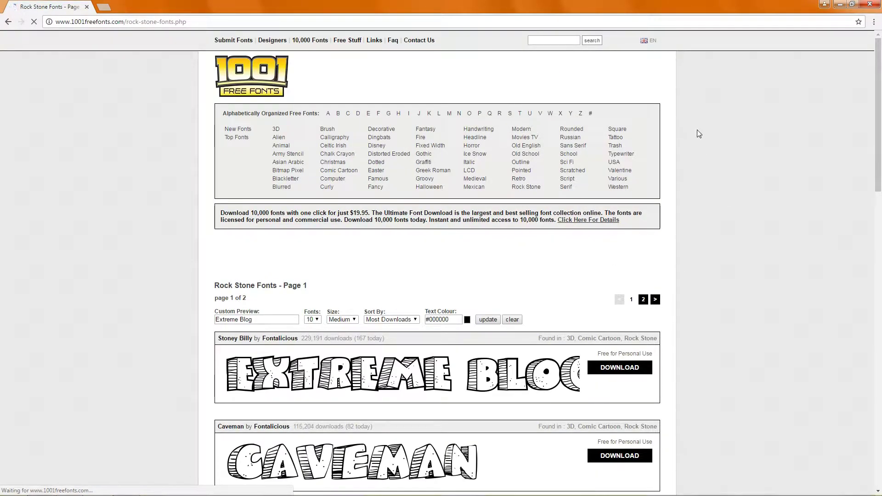
key(F11)
scroll(1, 134, down, 1)
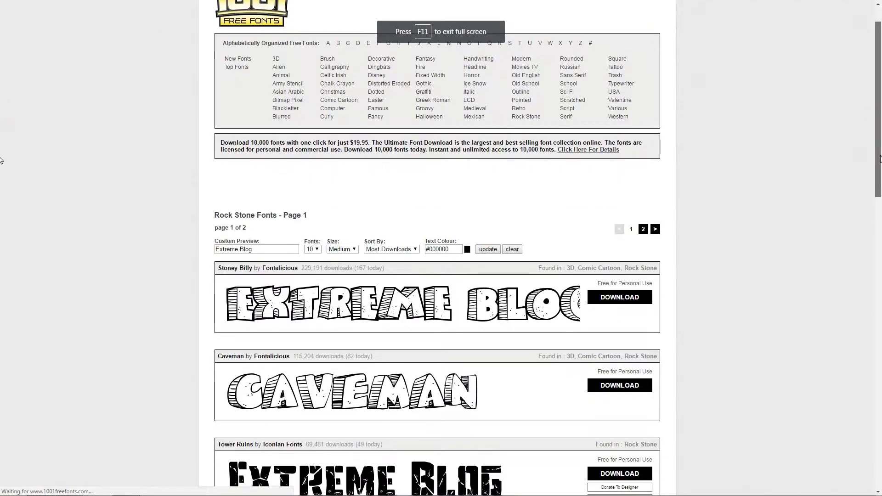
scroll(1, 161, down, 2)
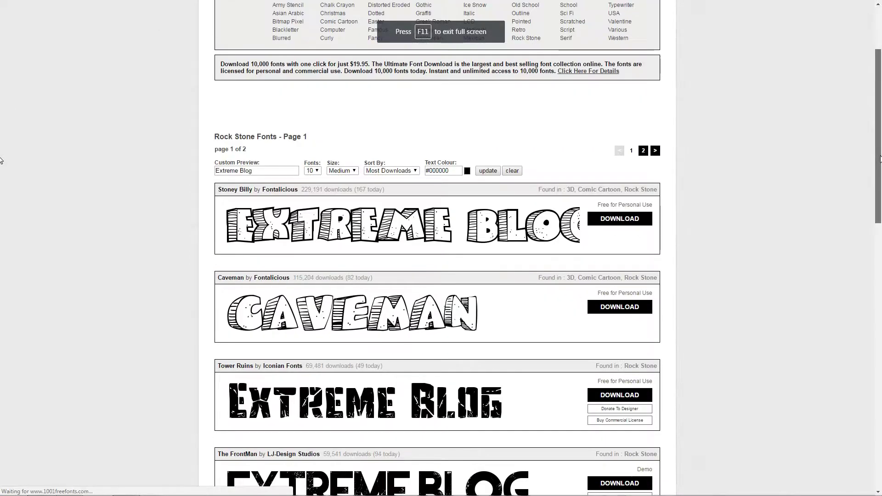
scroll(1, 161, down, 5)
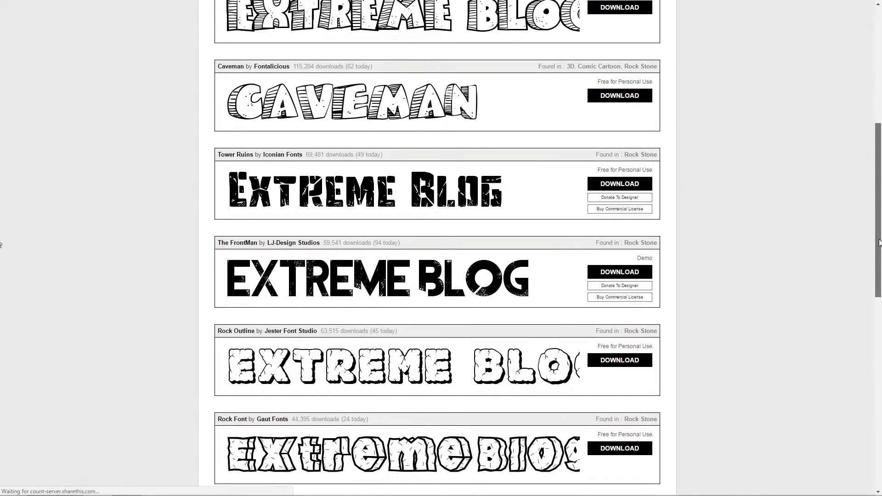
click(630, 161)
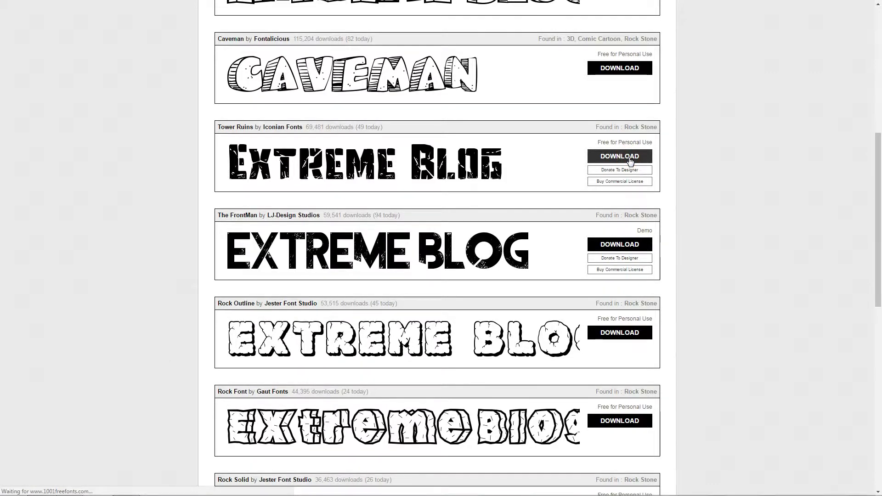
Locate the downloaded tower_ruins.zip in its folder and extract it there
click(95, 485)
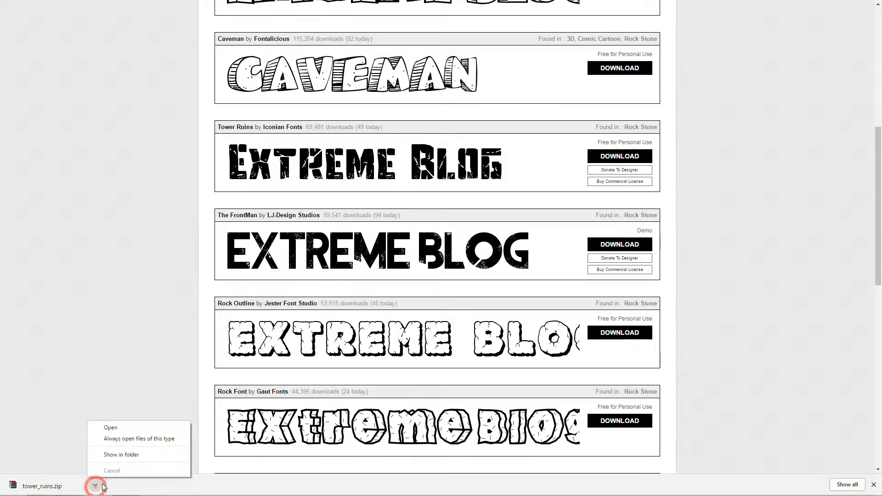
click(121, 455)
right_click(226, 201)
click(256, 240)
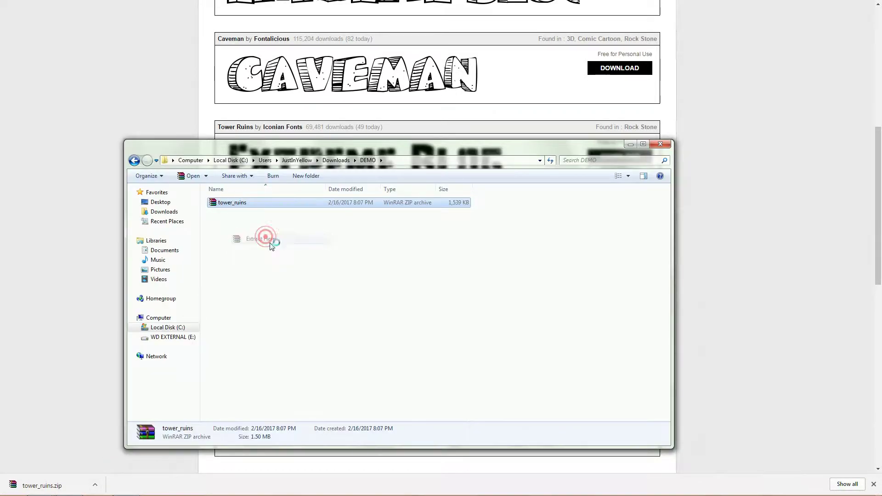
Install Tower Ruins Condensed from the Large Icons view, replacing the existing font, then close Explorer
click(628, 176)
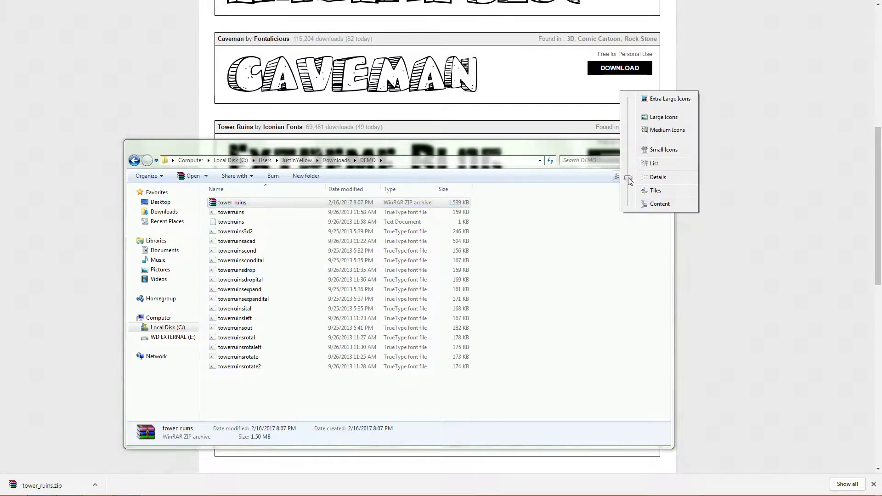
click(668, 117)
click(489, 220)
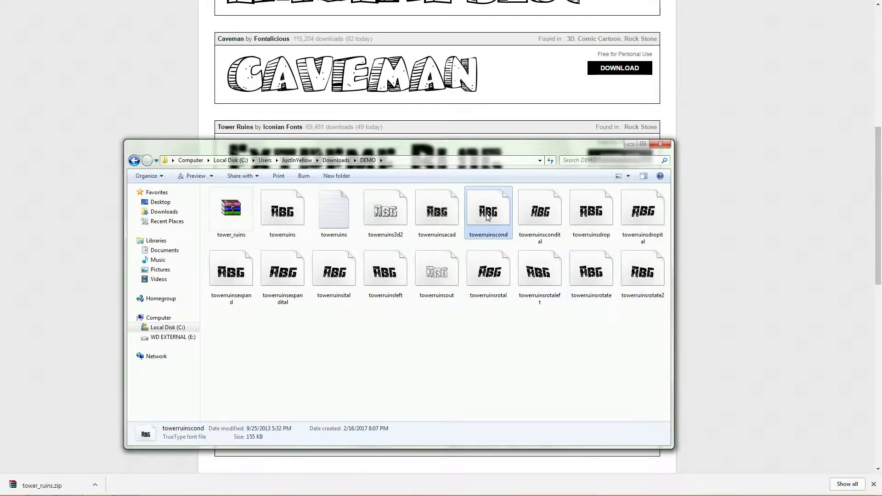
right_click(490, 222)
click(508, 240)
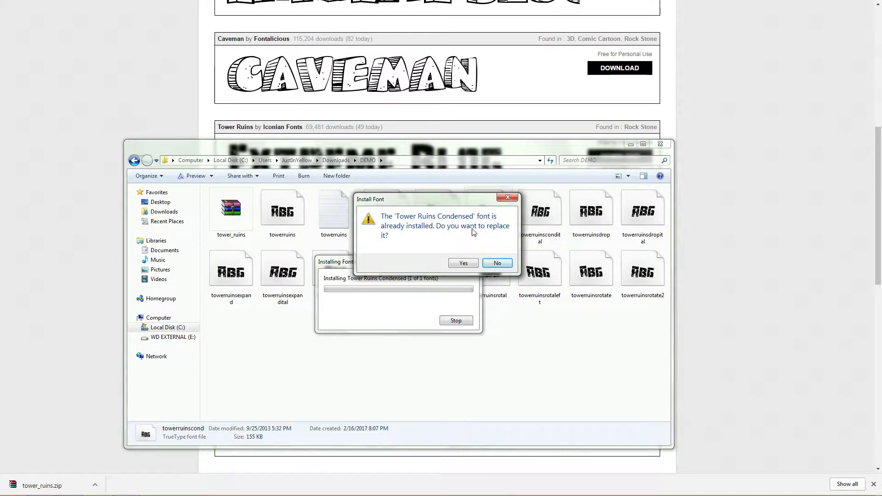
click(463, 264)
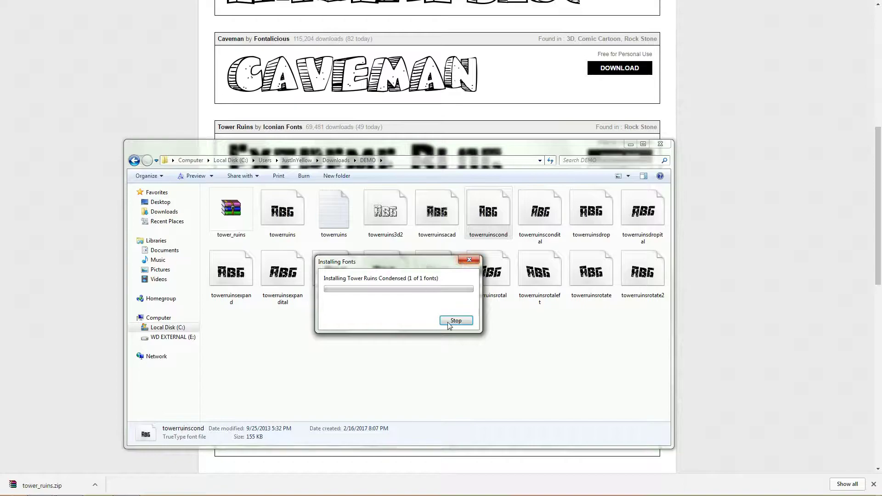
click(659, 144)
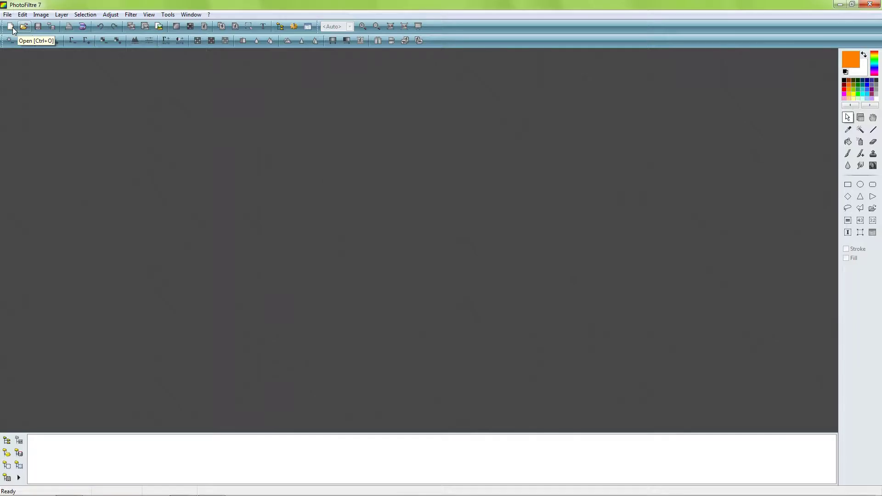
Create a transparent 800x200 image, centre it in the workspace, and begin adding text
click(11, 27)
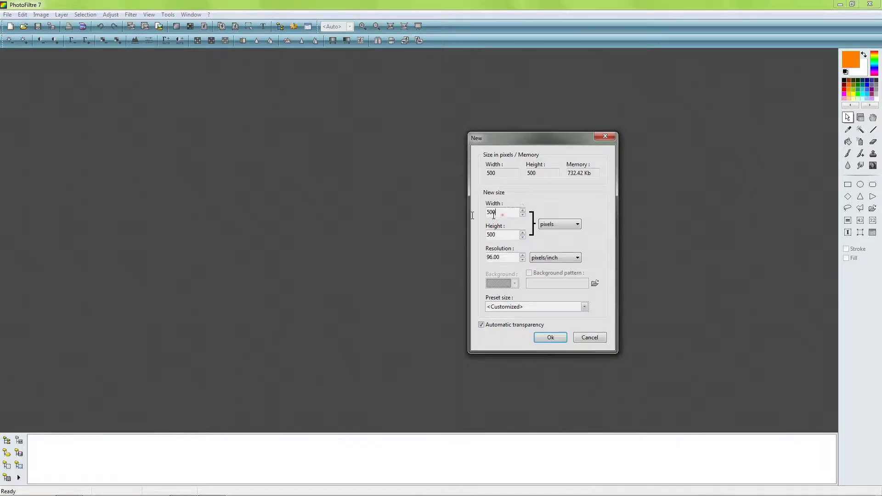
text(800)
text(200)
click(551, 338)
drag(341, 62, 505, 185)
click(263, 26)
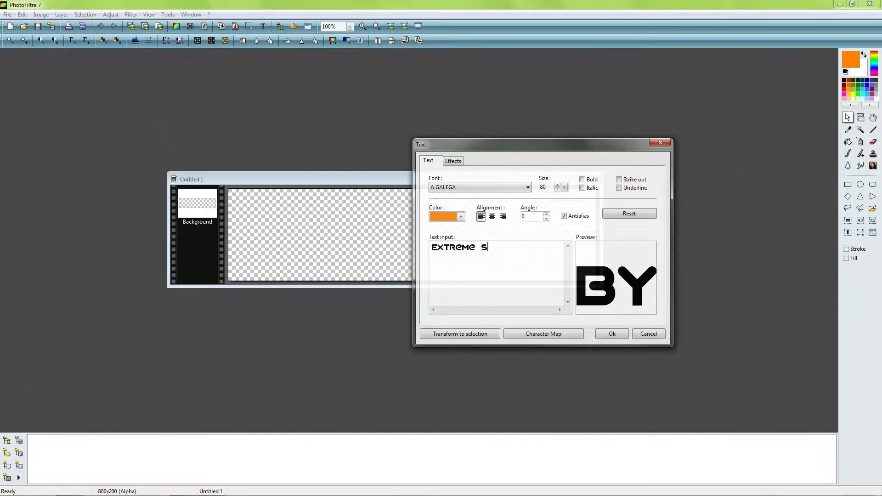
Place the text 'EXTREME SPORTS' in Tower Ruins Condensed, shifted left on the canvas
click(472, 192)
scroll(474, 295, down, 10)
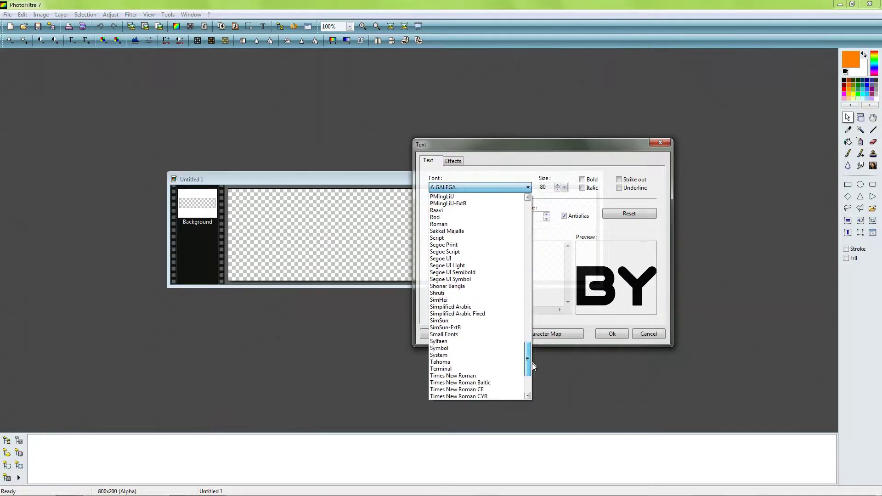
click(464, 339)
click(611, 335)
drag(377, 237, 308, 238)
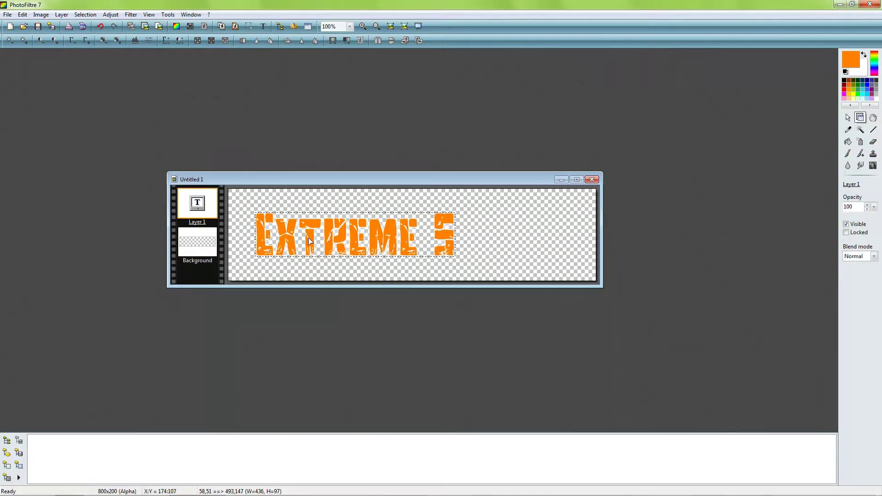
double_click(308, 238)
text(ports)
click(614, 336)
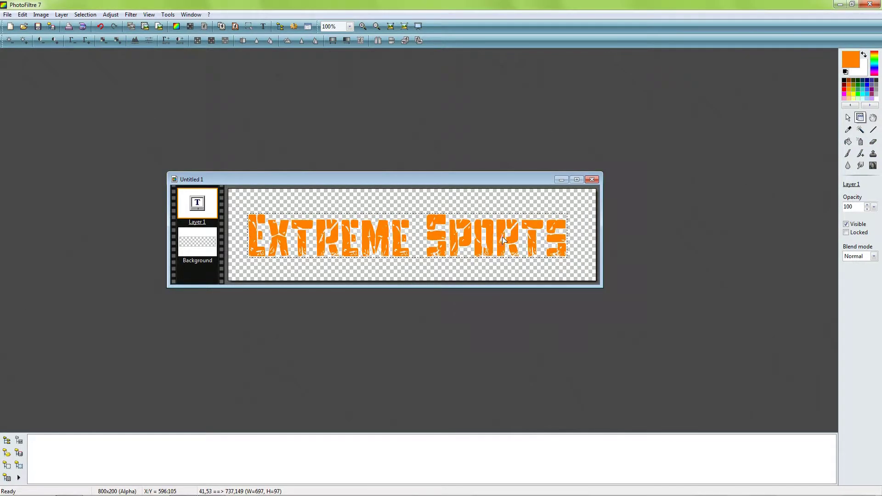
Give the text a black outline and a black drop shadow
double_click(504, 240)
click(467, 274)
click(435, 291)
click(467, 273)
click(435, 292)
click(613, 333)
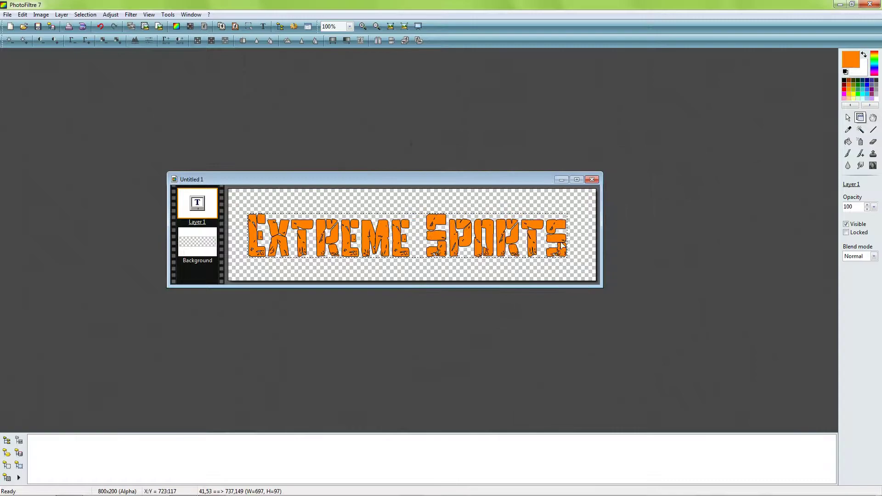
double_click(562, 246)
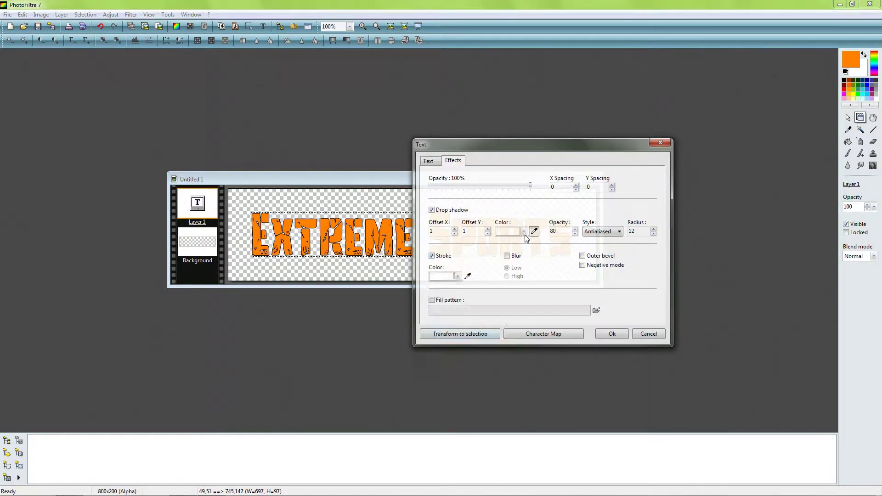
click(524, 231)
click(501, 247)
click(613, 335)
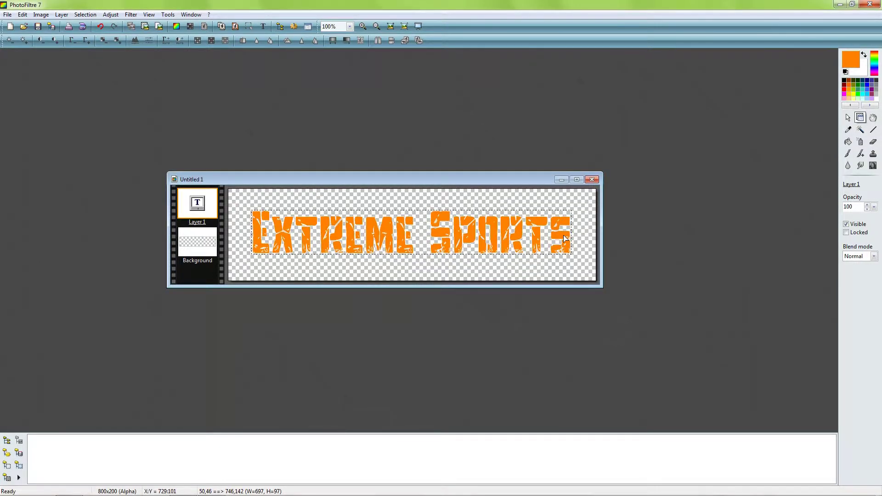
Enlarge the text to size 90, merge layers, and save the image as 'logo extreme'
double_click(565, 238)
text(90)
key(Return)
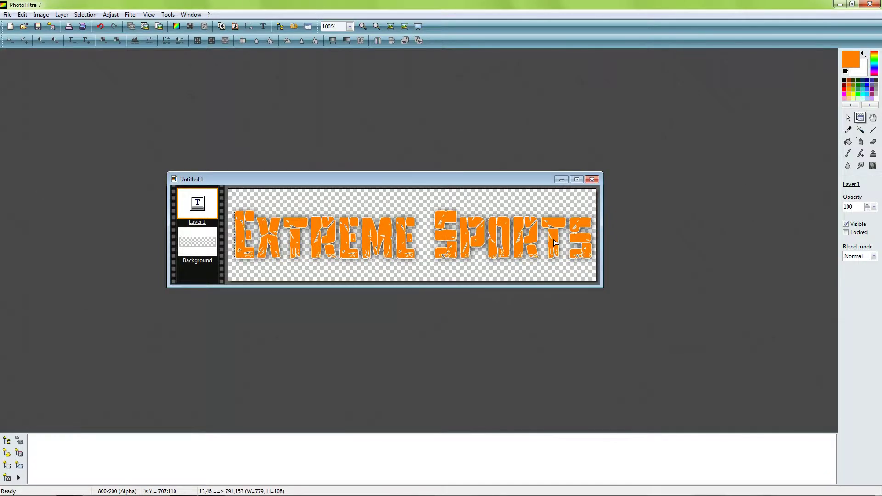
key(ctrl+shift+s)
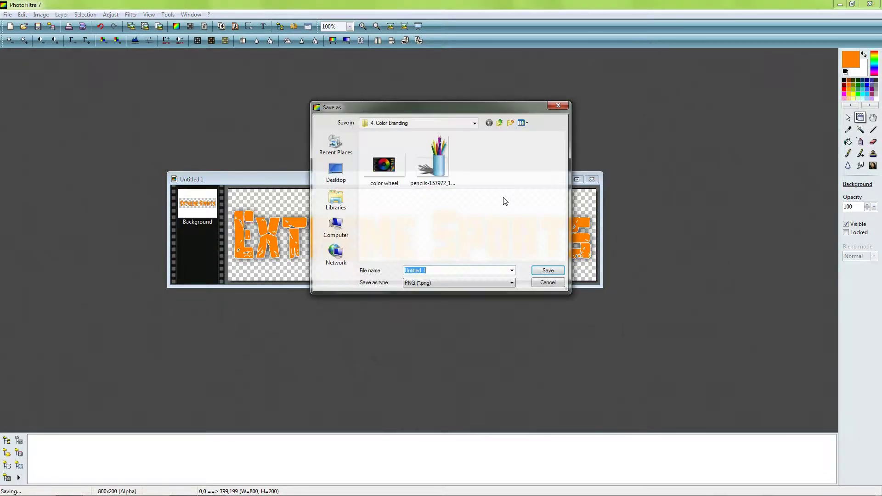
key(BackSpace)
text(logo extreme)
key(Return)
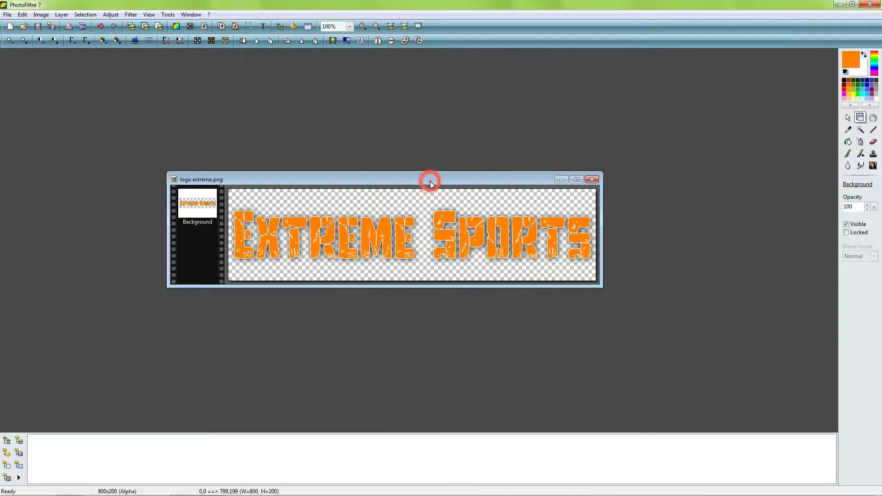
key(ctrl+shift+s)
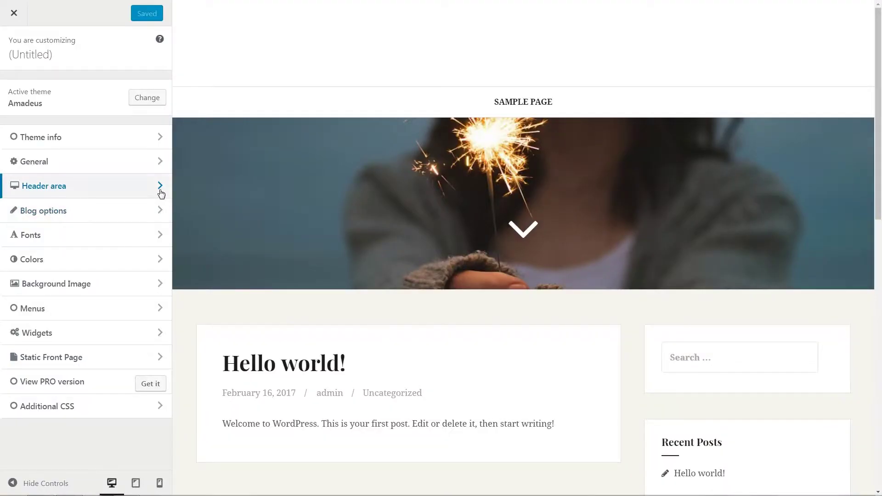
Change the site tagline to 'Extreme Blogging' under Header area > Site branding
click(161, 193)
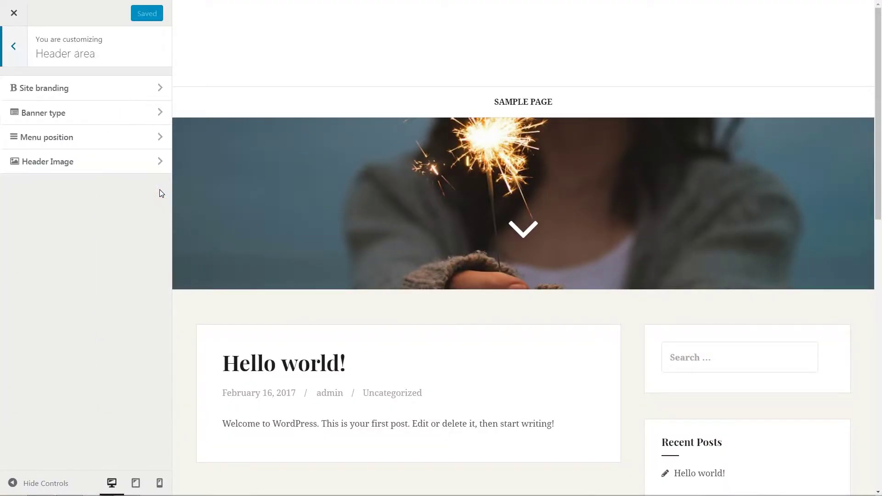
click(161, 87)
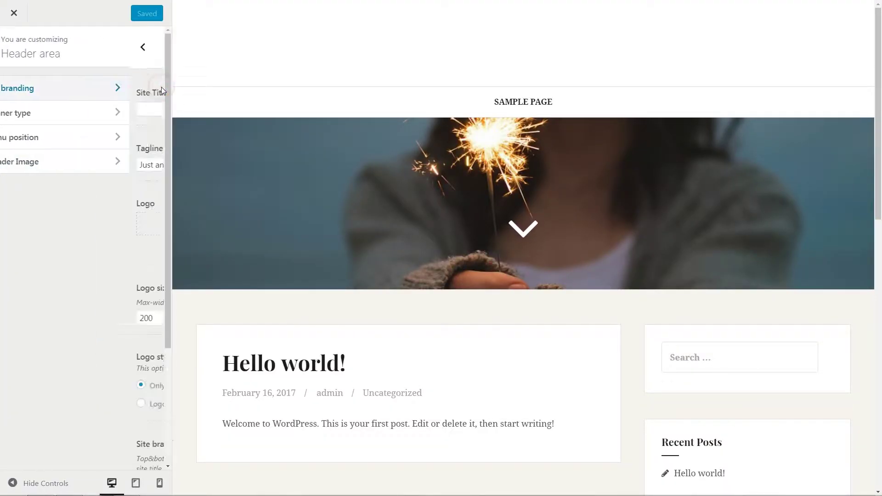
click(21, 112)
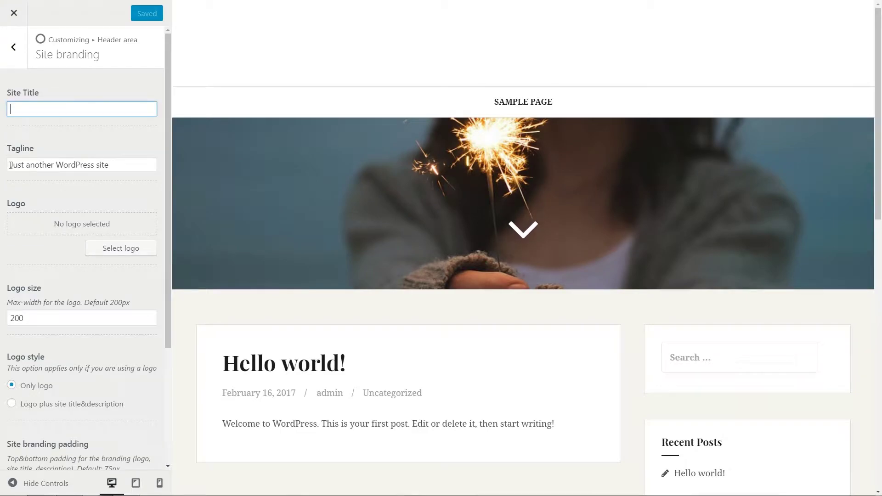
drag(110, 164, 5, 174)
text(Extreme Blog)
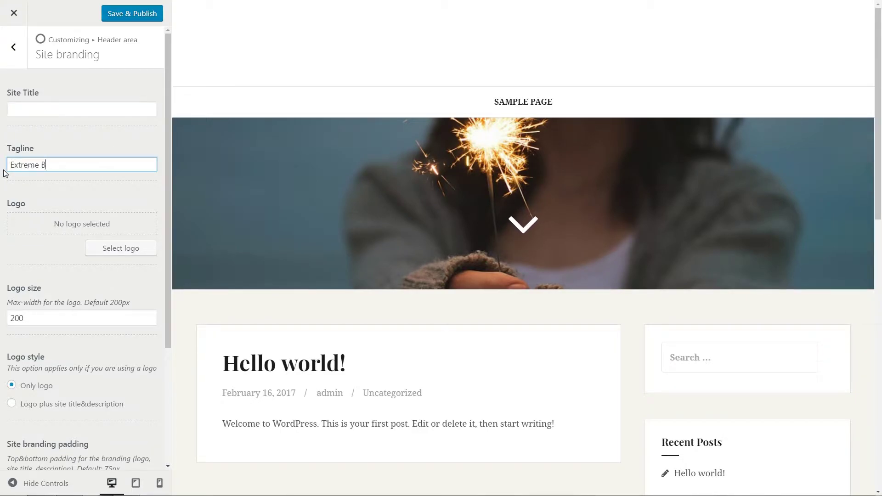
Upload logo extreme.png and set it as the site logo without cropping
click(111, 251)
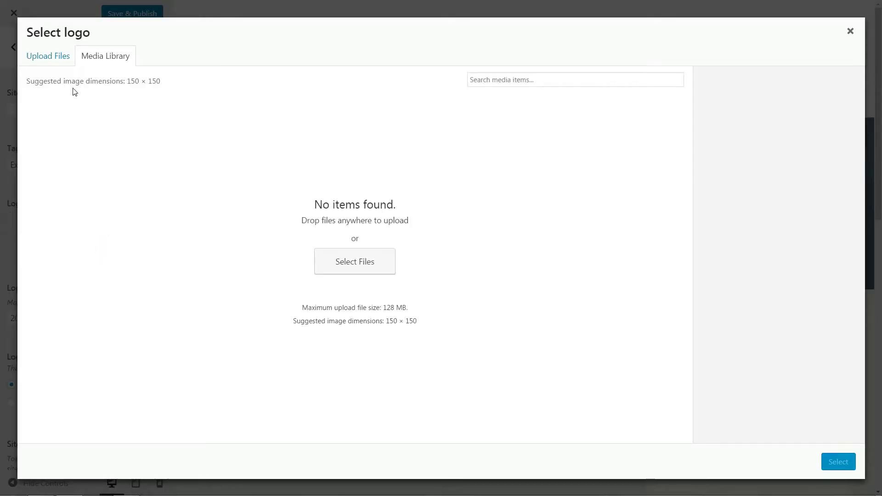
click(59, 59)
click(433, 249)
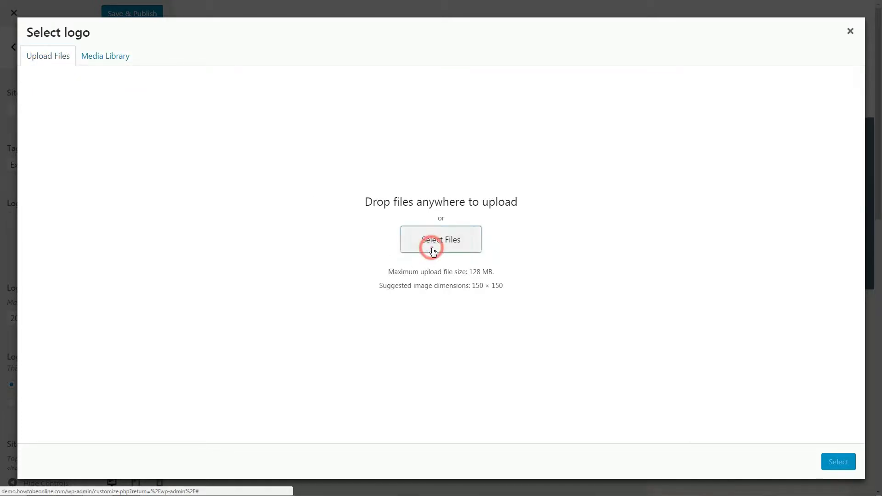
click(108, 131)
click(447, 313)
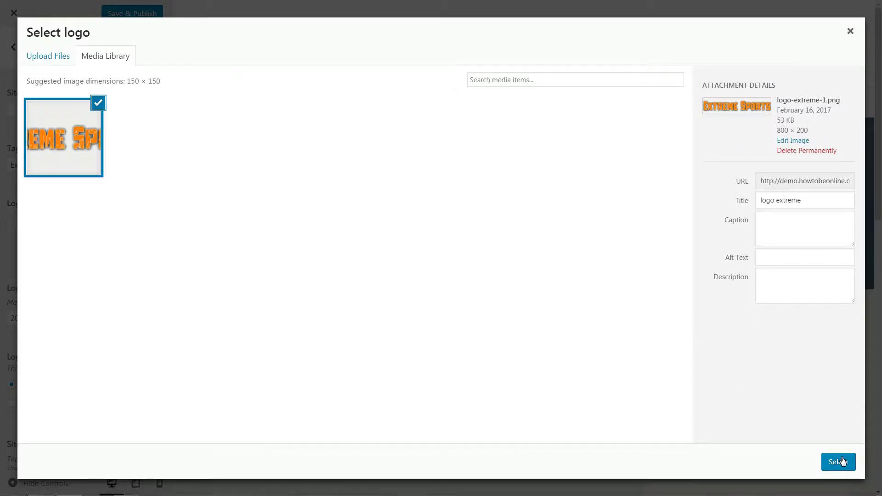
click(843, 462)
click(825, 462)
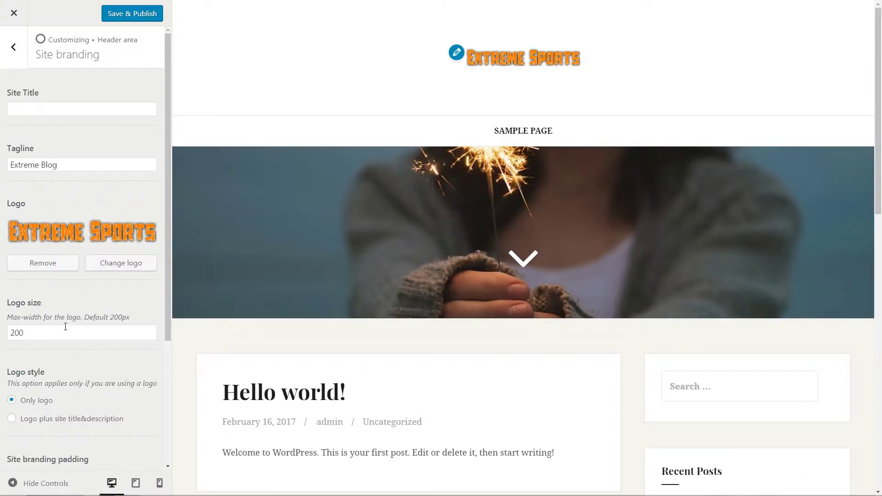
Set logo size 300, show logo plus site title and description, and padding 10
click(44, 332)
double_click(27, 331)
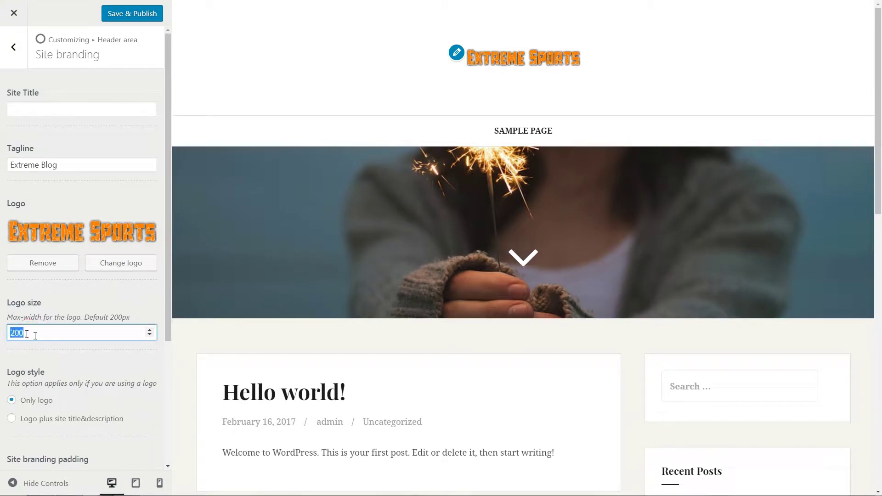
text(300)
scroll(167, 304, down, 1)
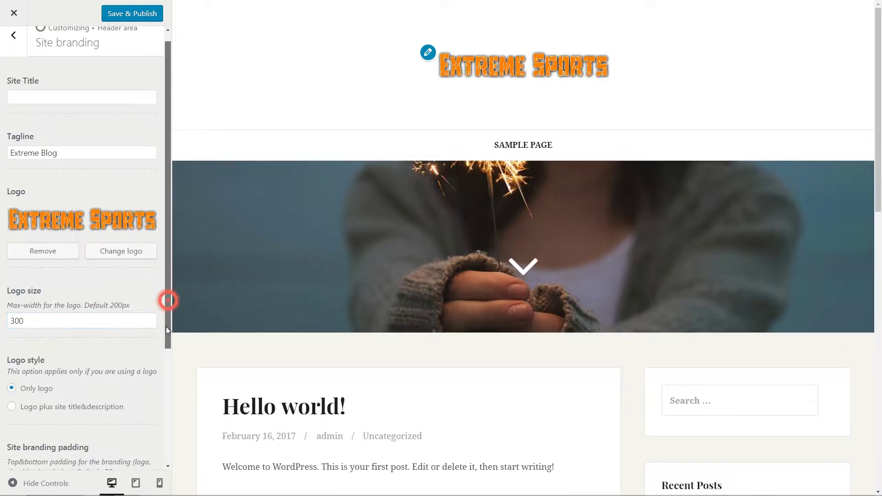
scroll(169, 393, down, 3)
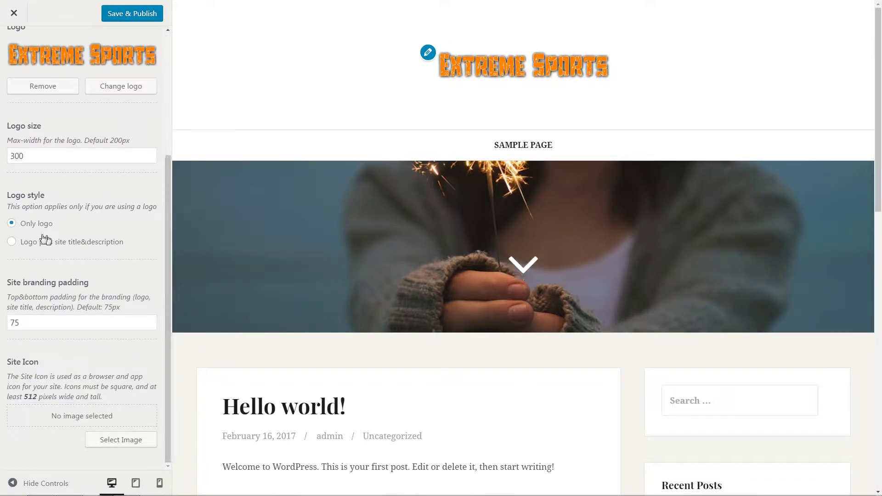
click(14, 240)
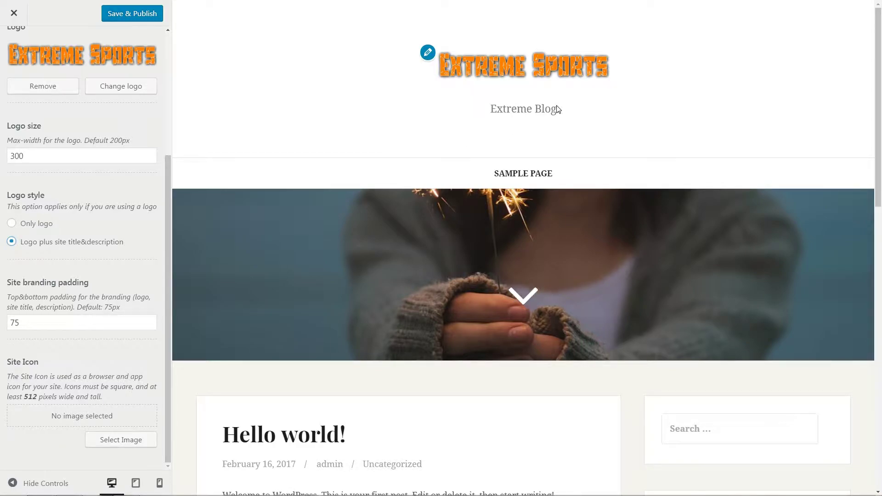
click(30, 320)
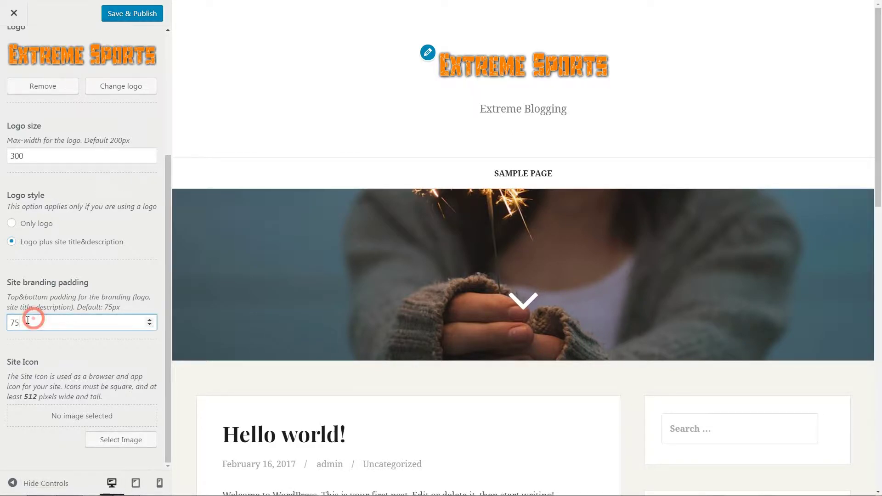
drag(24, 320, 5, 327)
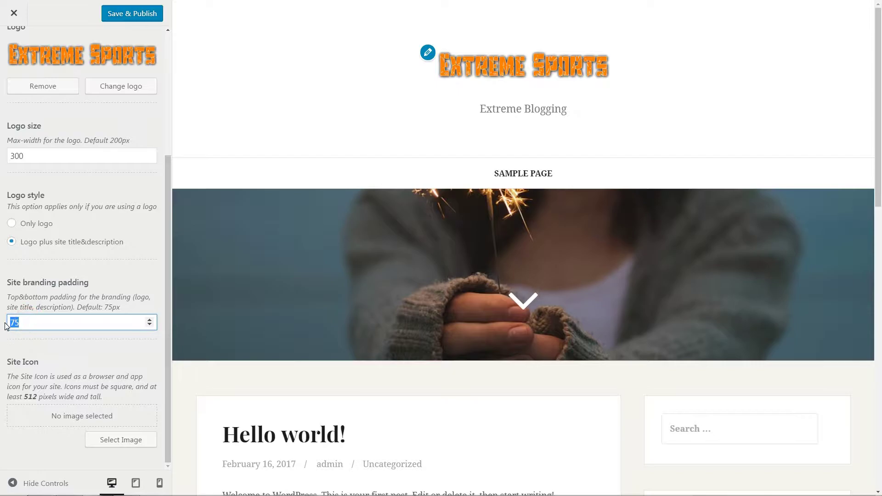
text(10)
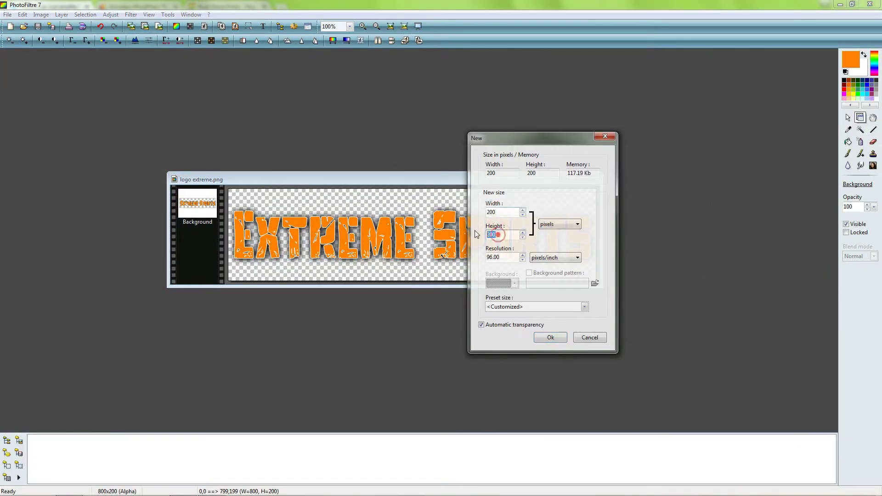
Create three new blank images and add an orange letter 'E', positioning it on the canvas
click(552, 337)
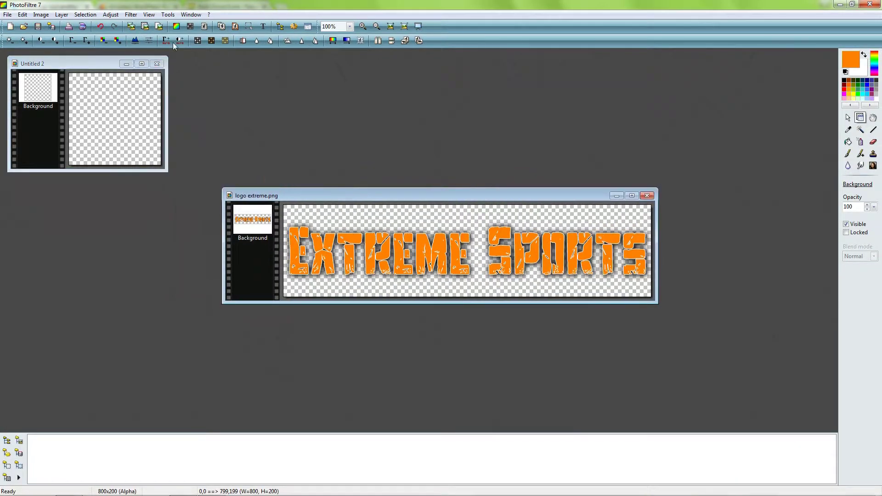
right_click(256, 84)
click(295, 110)
key(ctrl+shift+v)
click(480, 66)
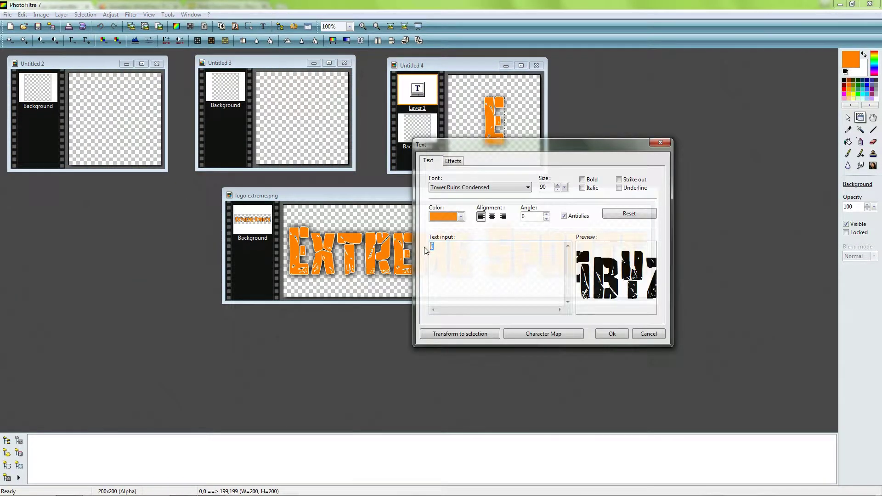
click(461, 217)
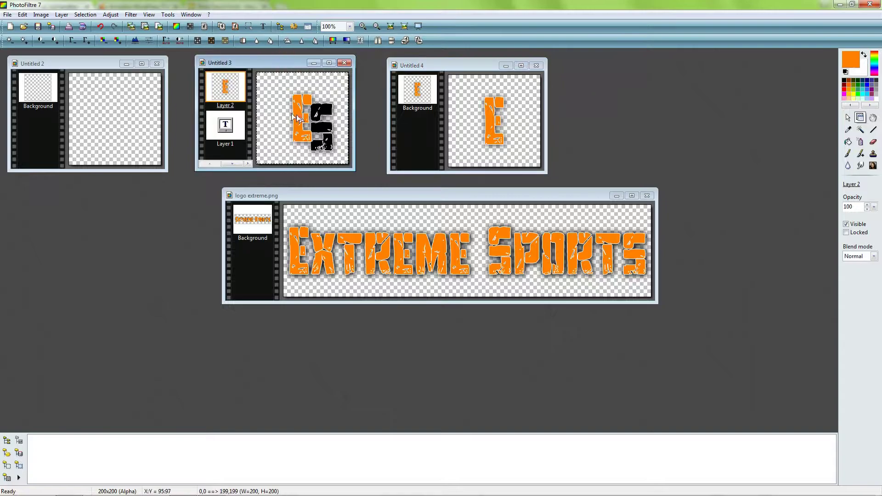
drag(296, 119, 283, 108)
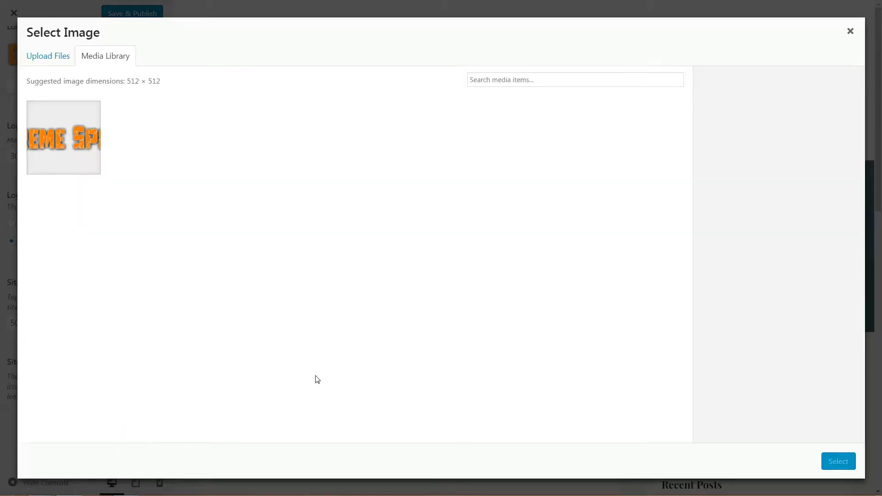
Upload 512.png and use it as the site icon
click(28, 55)
click(416, 250)
click(110, 60)
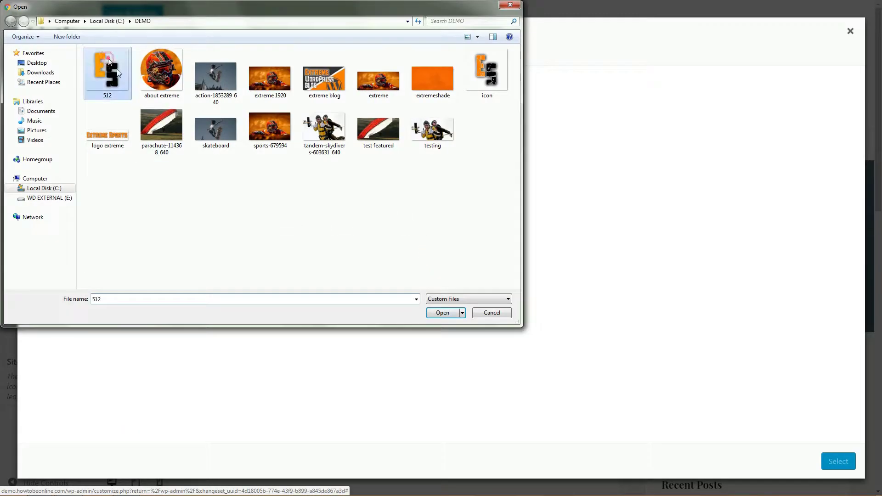
click(437, 313)
click(837, 463)
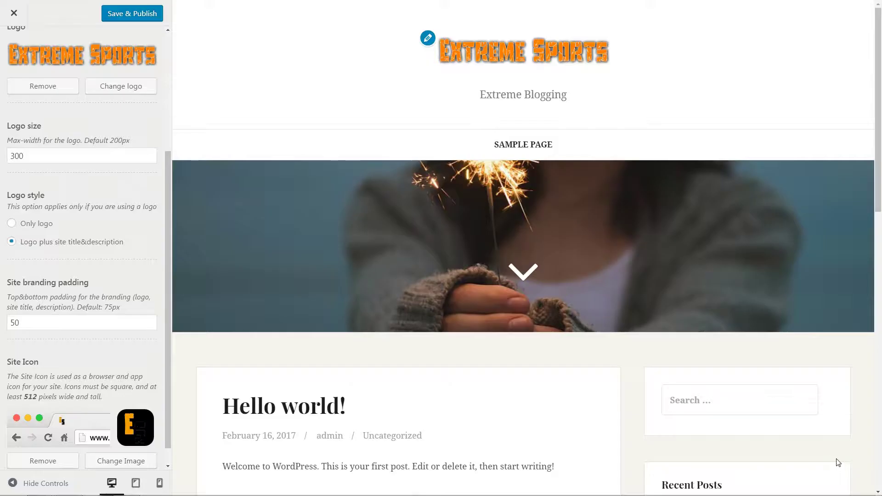
Publish the new site icon and return to the Header area sections
click(143, 15)
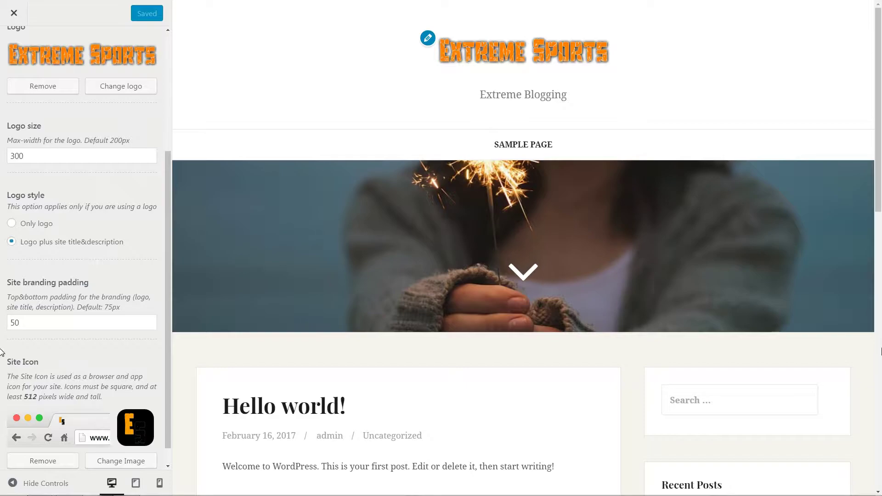
drag(169, 154, 175, 40)
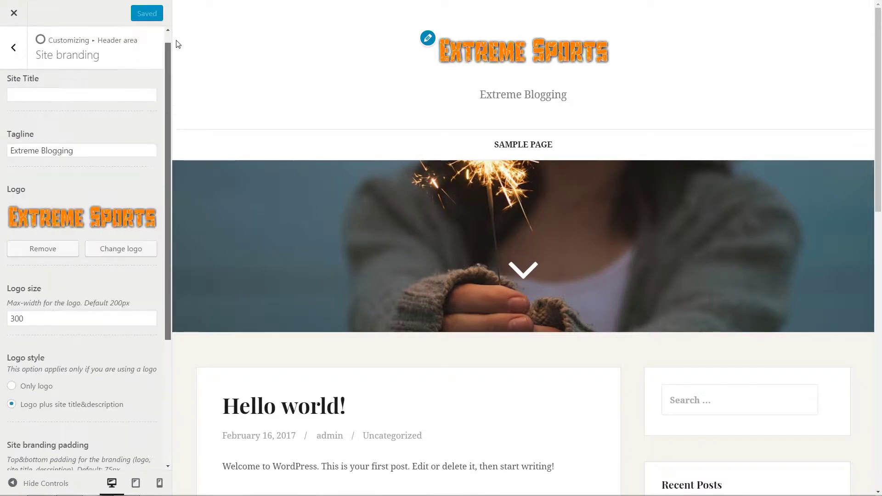
click(14, 54)
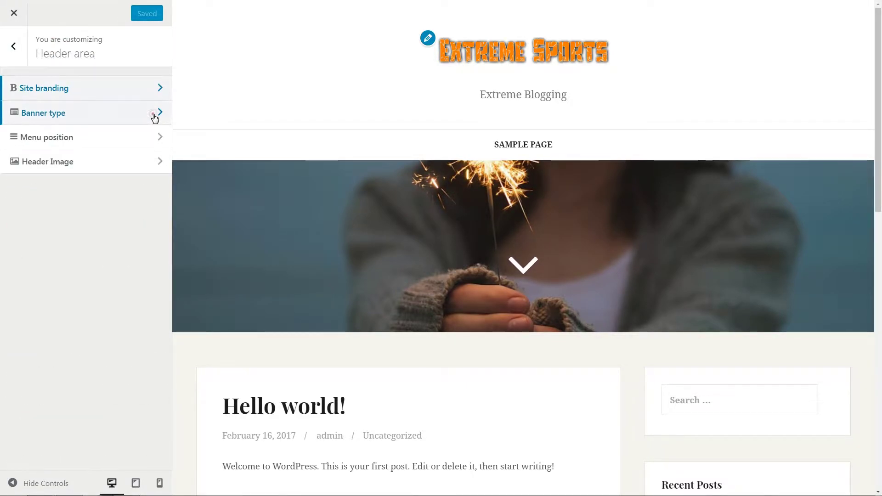
click(155, 113)
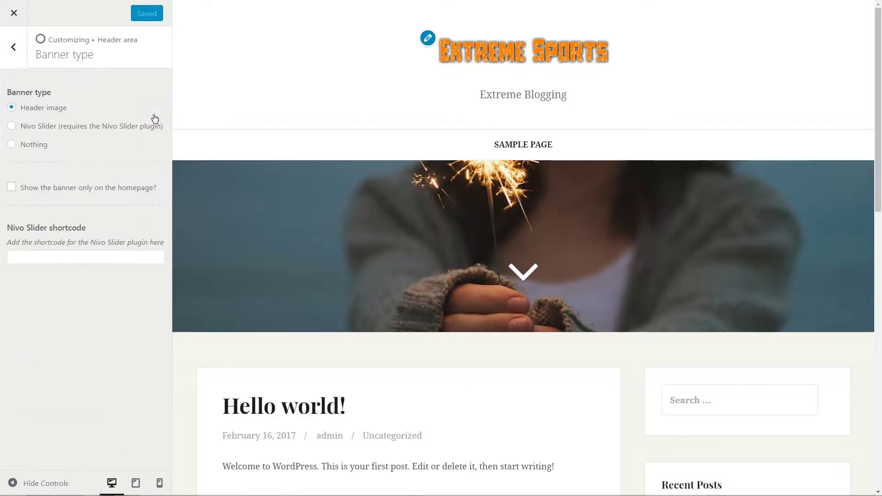
click(12, 127)
click(13, 145)
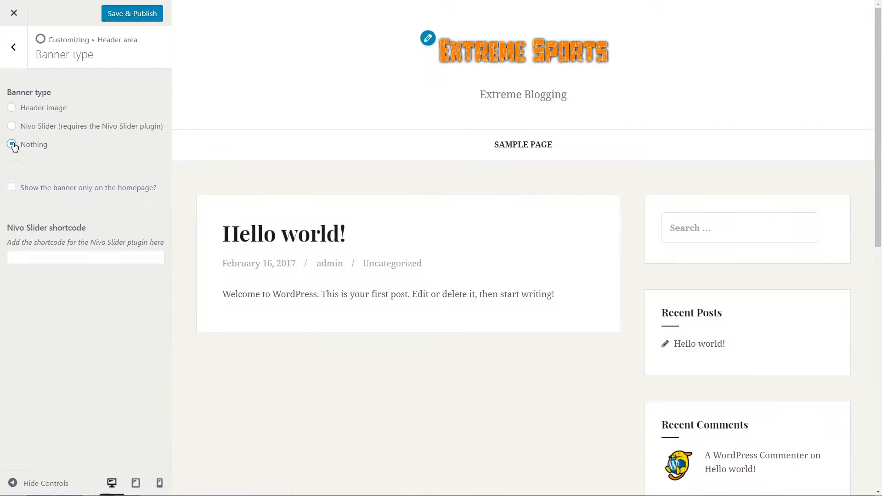
click(11, 108)
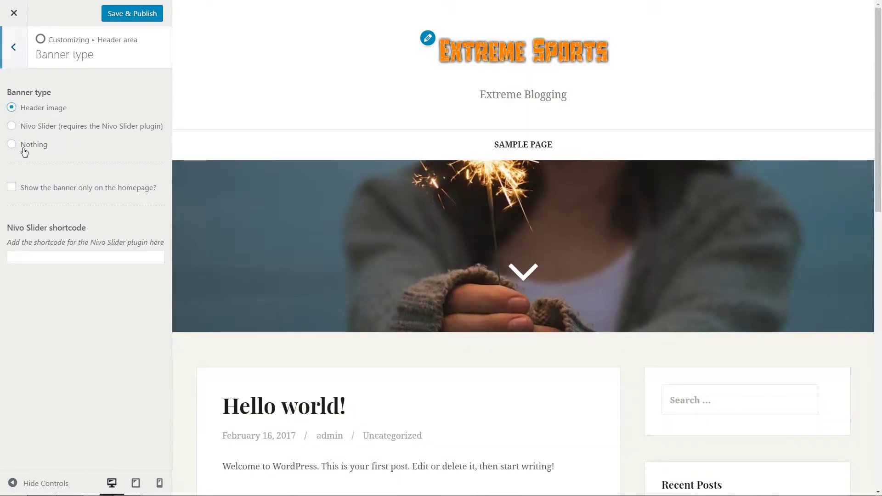
click(11, 187)
click(14, 47)
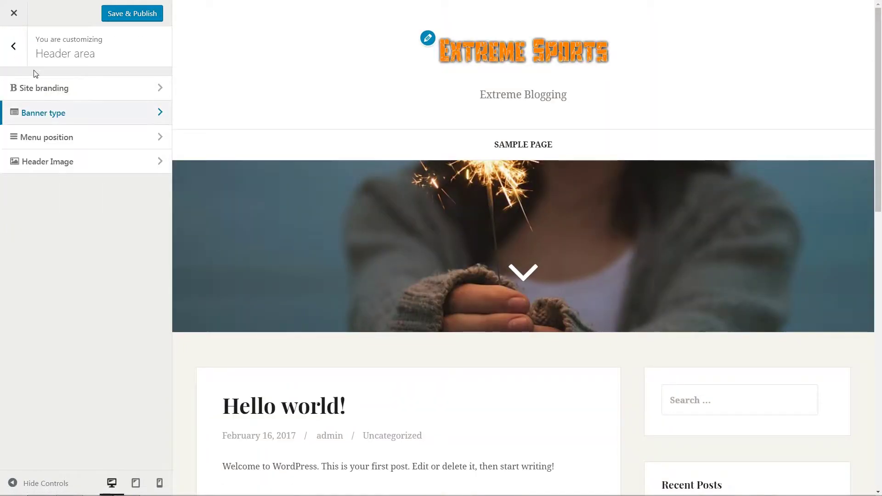
click(157, 136)
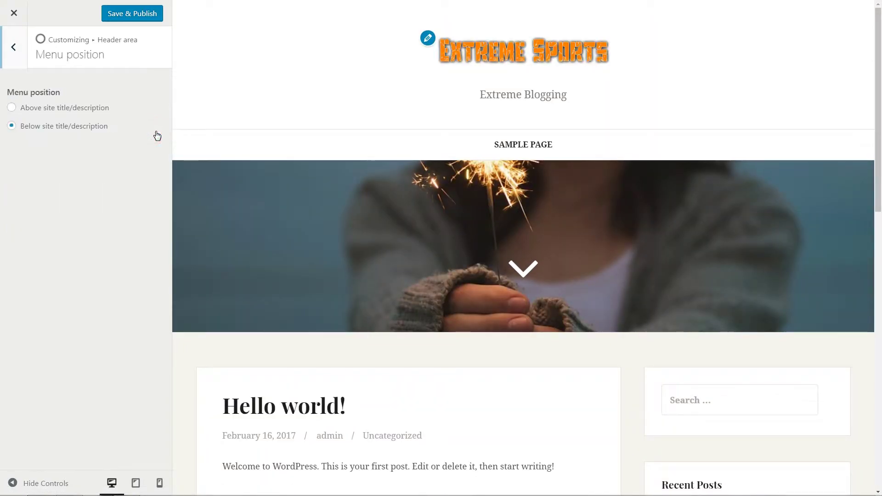
click(12, 108)
click(12, 126)
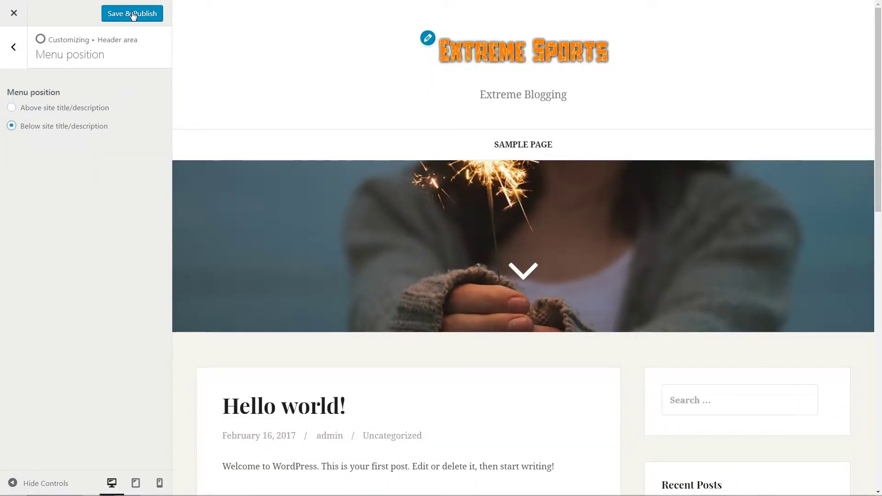
click(133, 14)
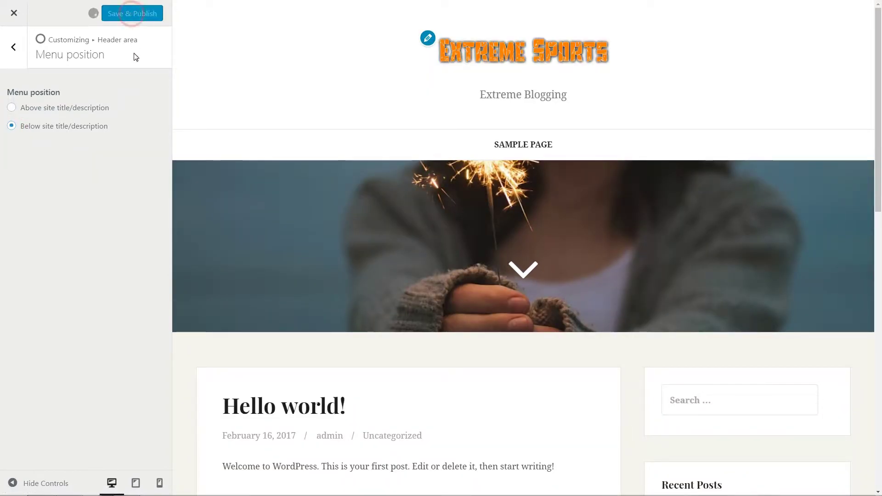
click(17, 53)
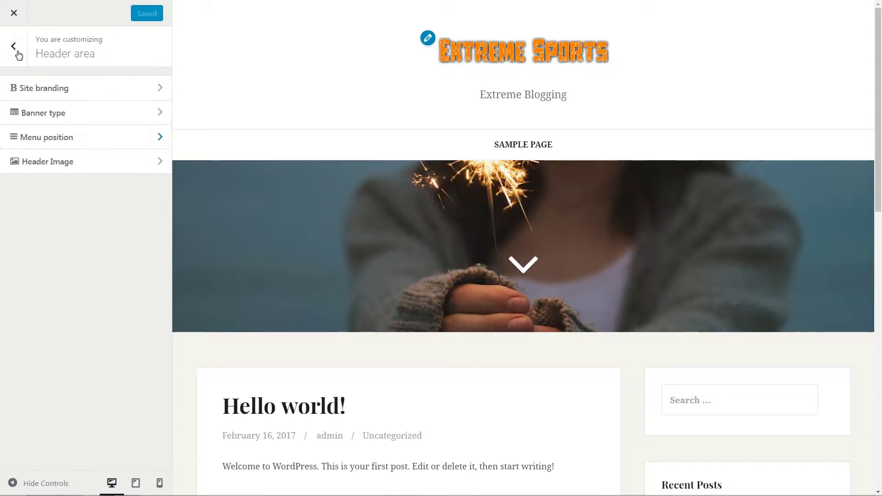
Browse Pixabay's 'sports' results and open the motocross helmet photo's page
click(162, 162)
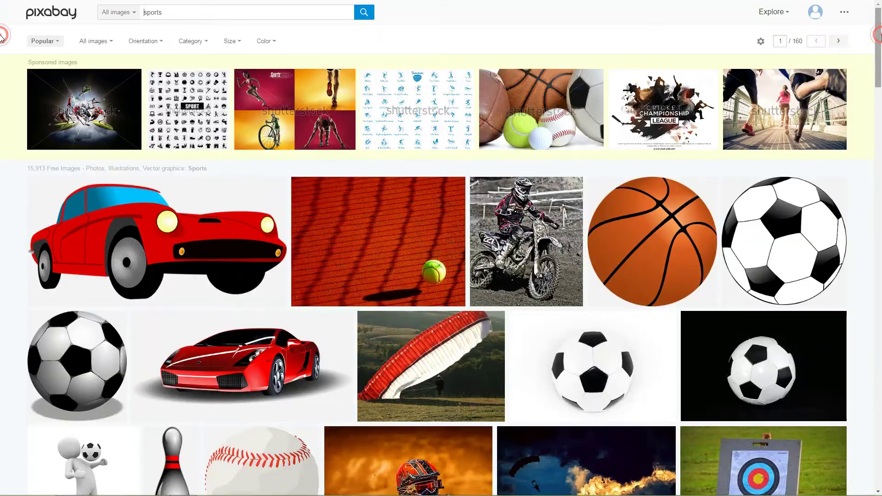
scroll(457, 213, down, 5)
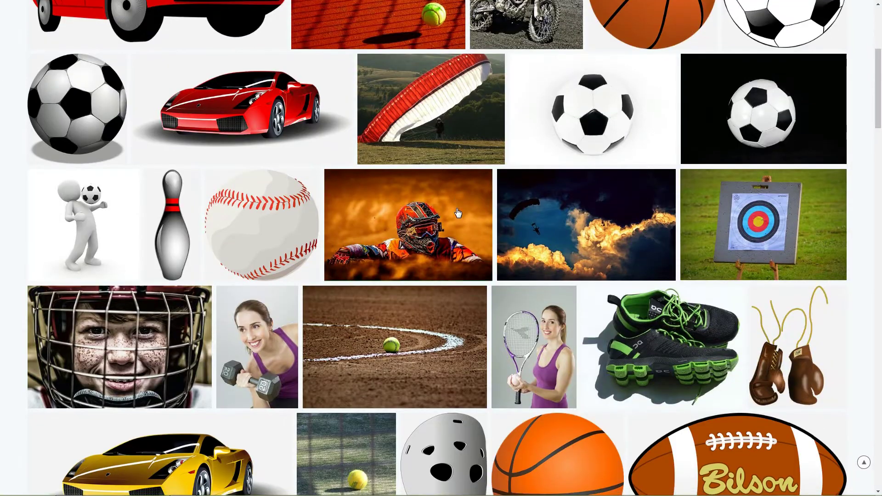
click(457, 214)
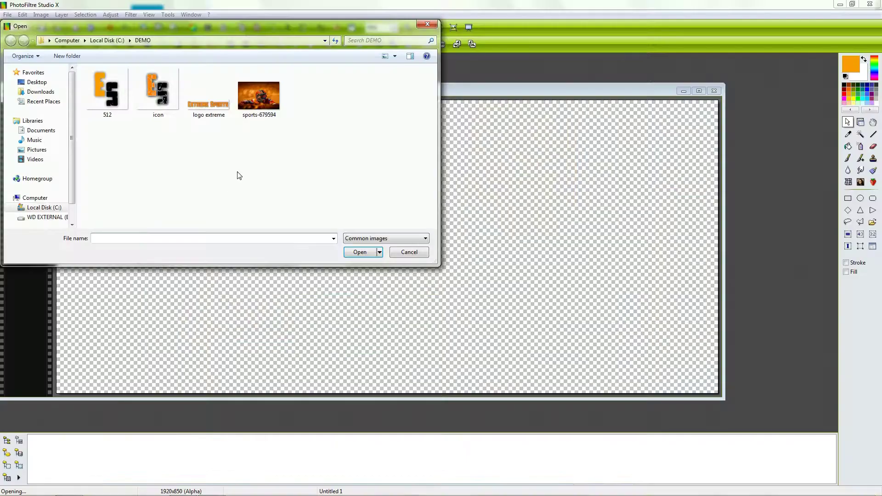
Open sports-679594.jpg and paste it into the 1920×850 canvas, shifted up to show the helmet
click(251, 110)
click(359, 252)
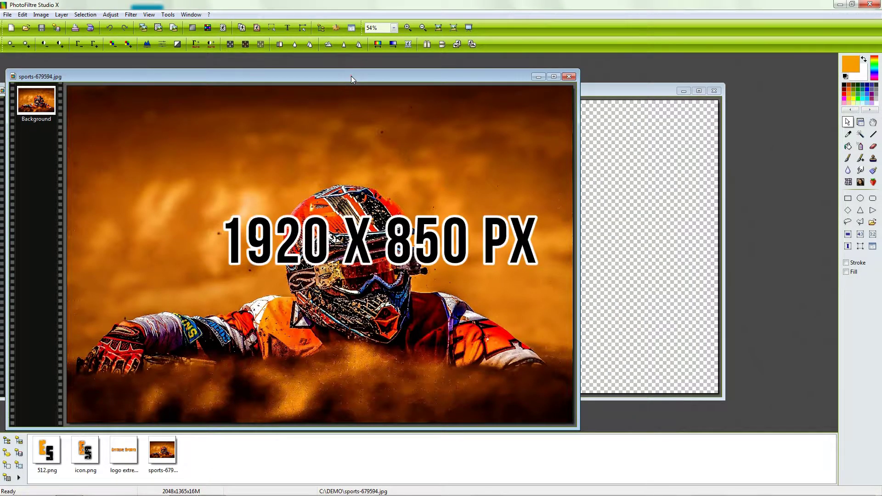
click(603, 95)
key(ctrl+v)
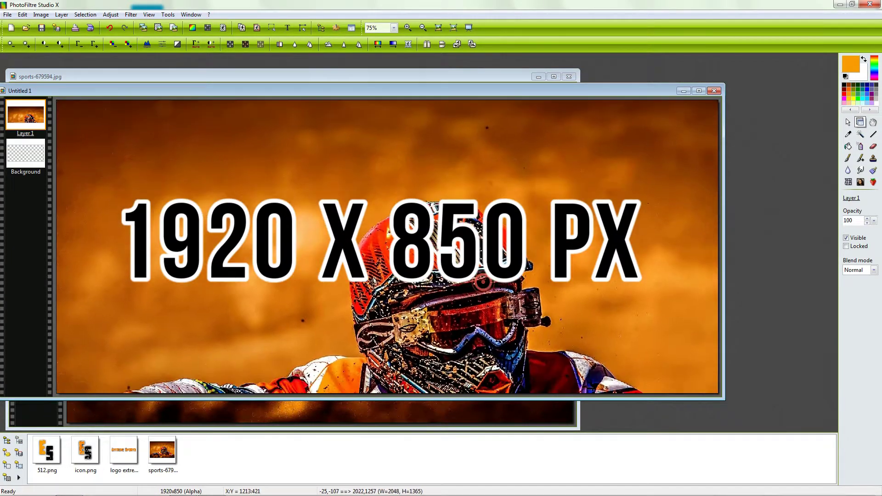
drag(483, 282, 470, 166)
Scale the photo to 93% to fit the canvas and save the banner as a JPEG
drag(656, 171, 638, 176)
click(661, 251)
key(ctrl+shift+s)
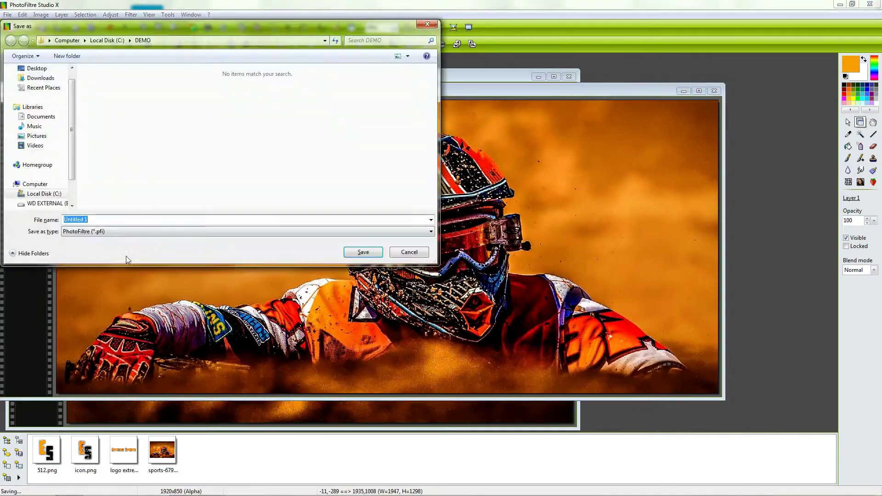
key(Return)
Upload extreme 1920.jpg as a new header image
click(133, 177)
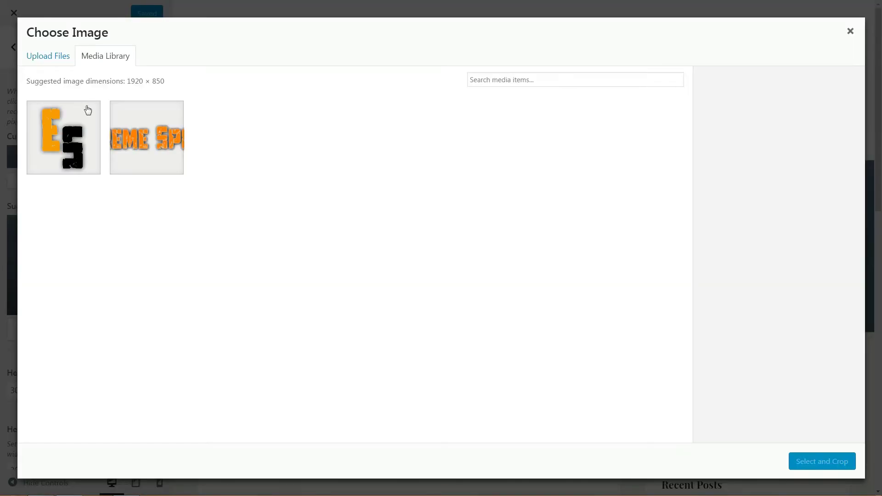
click(51, 57)
click(422, 238)
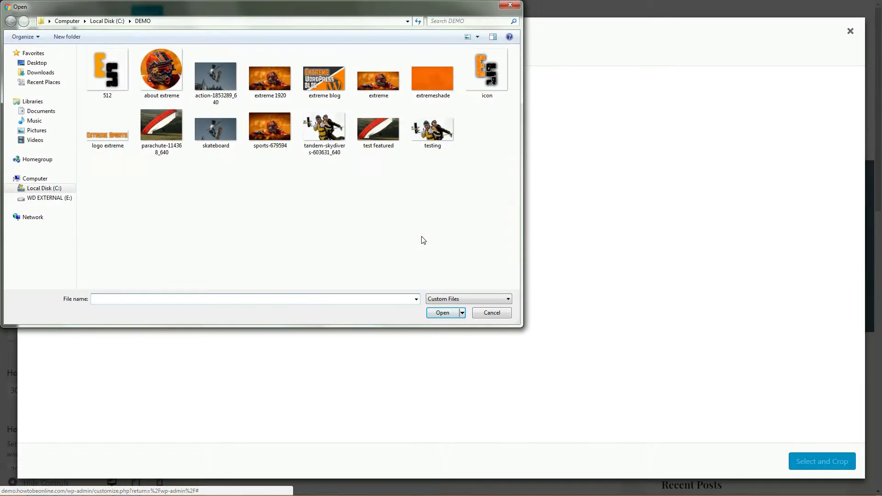
click(270, 78)
click(443, 313)
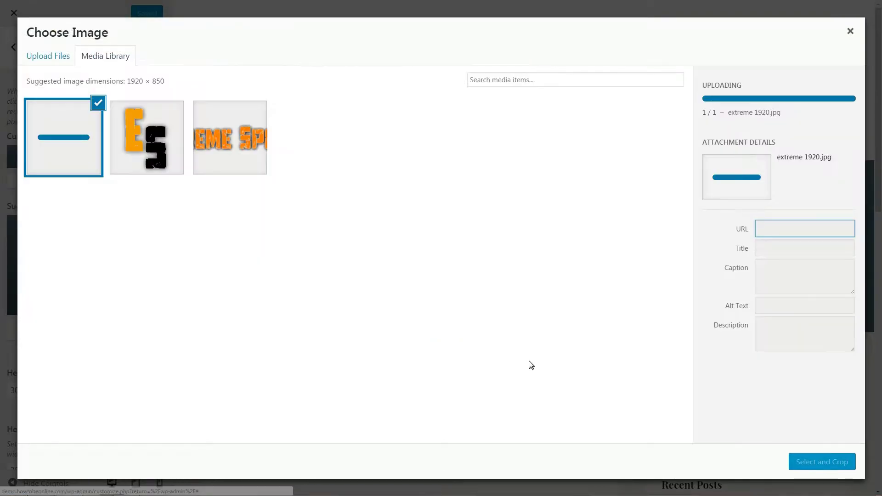
Crop and set it as the header, publish, and return to the Header area sections
click(808, 463)
click(822, 462)
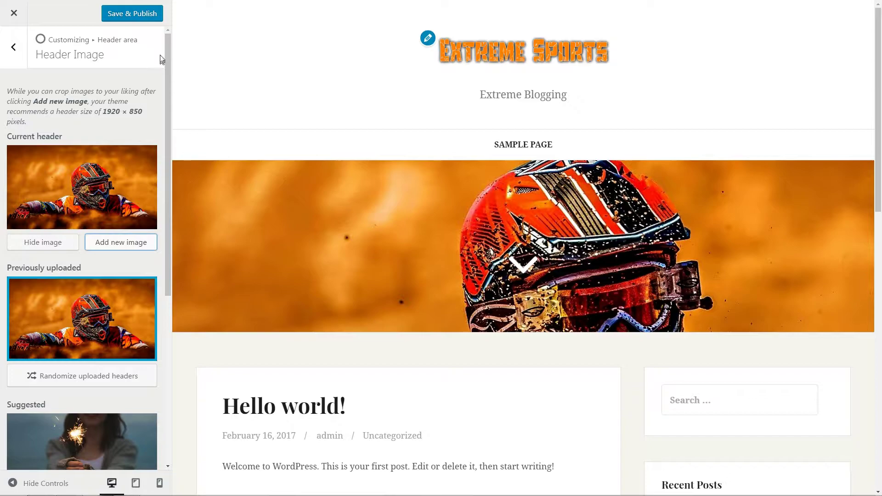
click(135, 15)
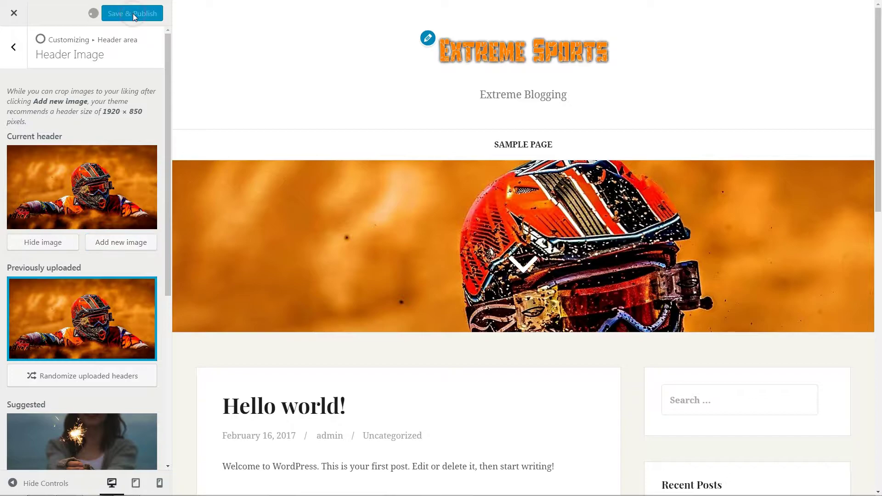
click(13, 46)
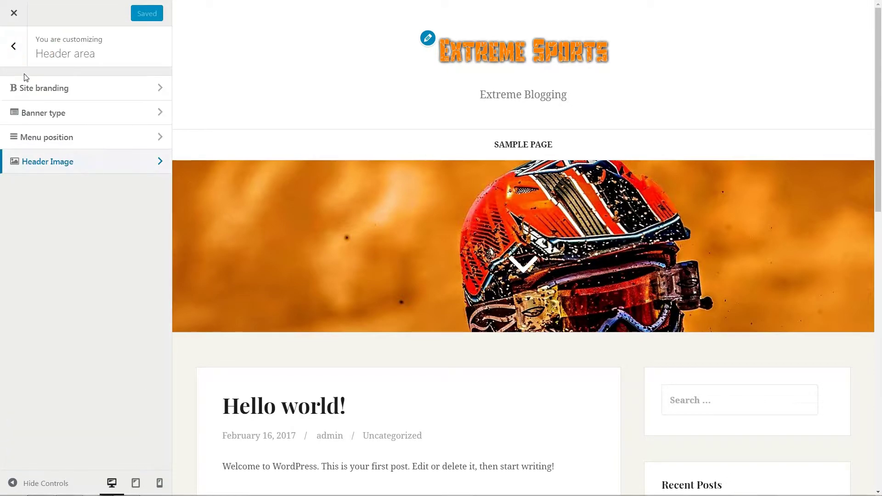
In Blog options, hide date, author and sidebar on the index and single posts
click(17, 47)
click(164, 214)
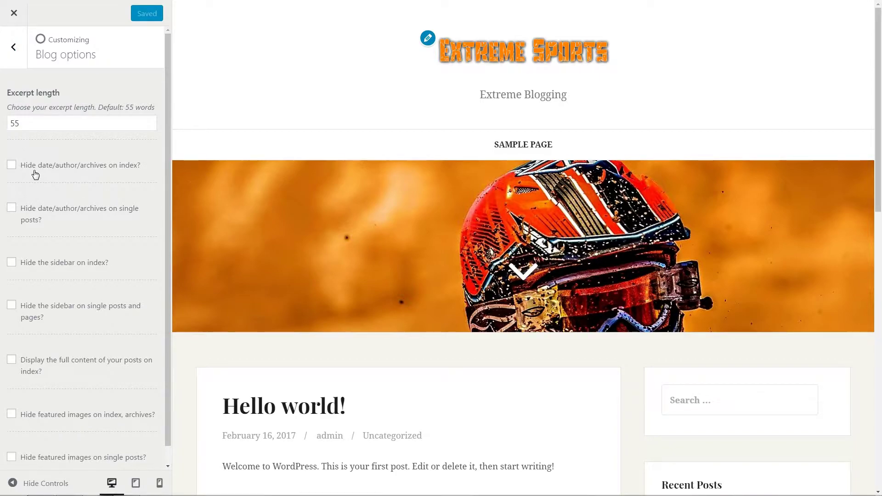
click(12, 165)
click(12, 207)
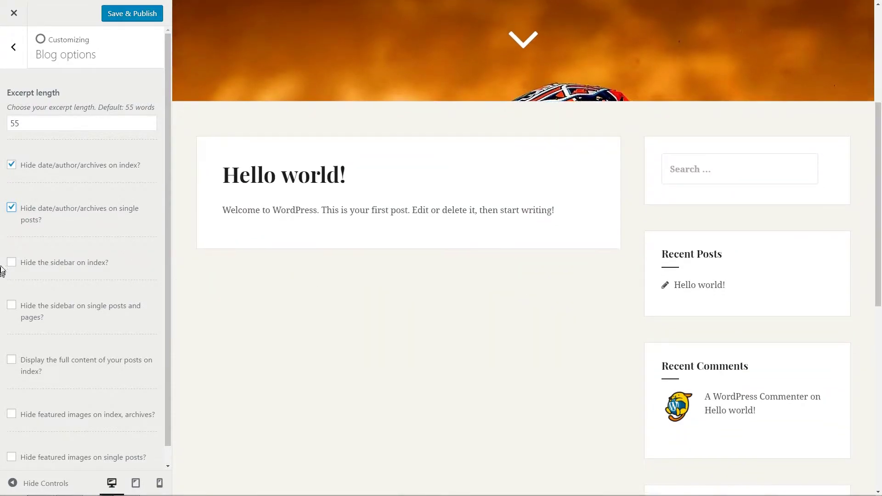
click(11, 263)
click(11, 305)
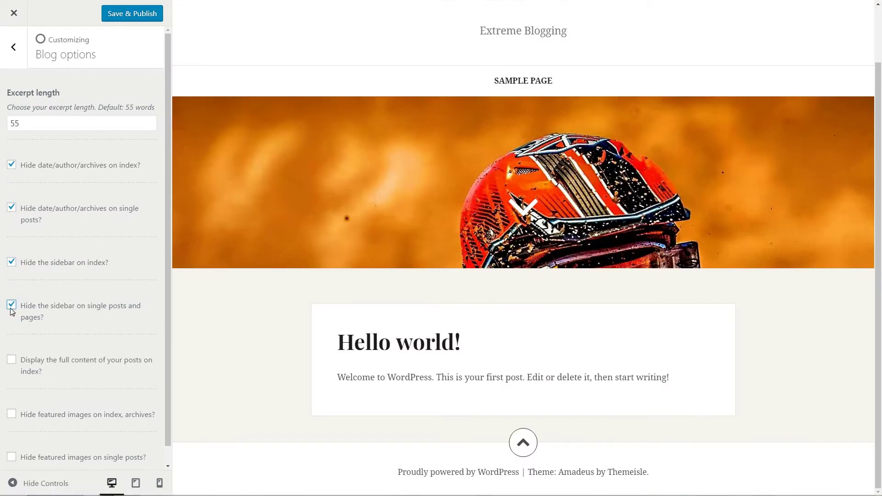
Leave full post content on the index unchanged, publish, and return to the main Customizer sections
click(12, 360)
click(12, 359)
scroll(62, 384, down, 1)
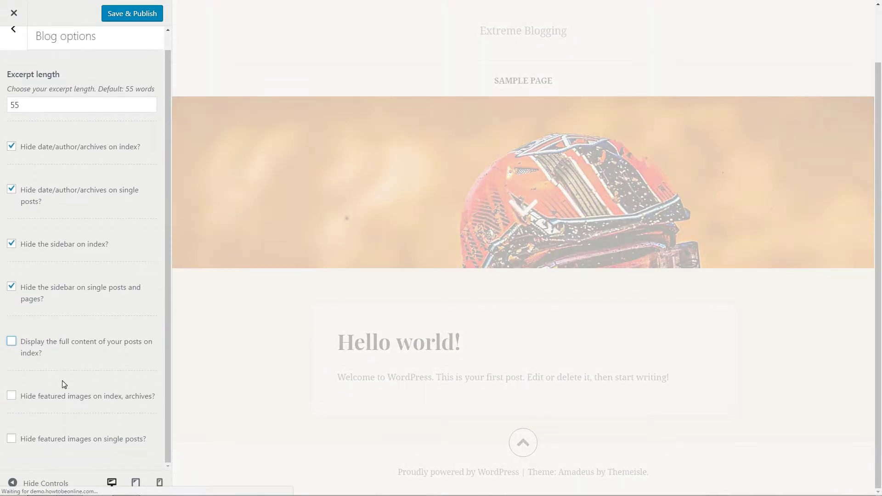
scroll(155, 30, up, 1)
click(136, 14)
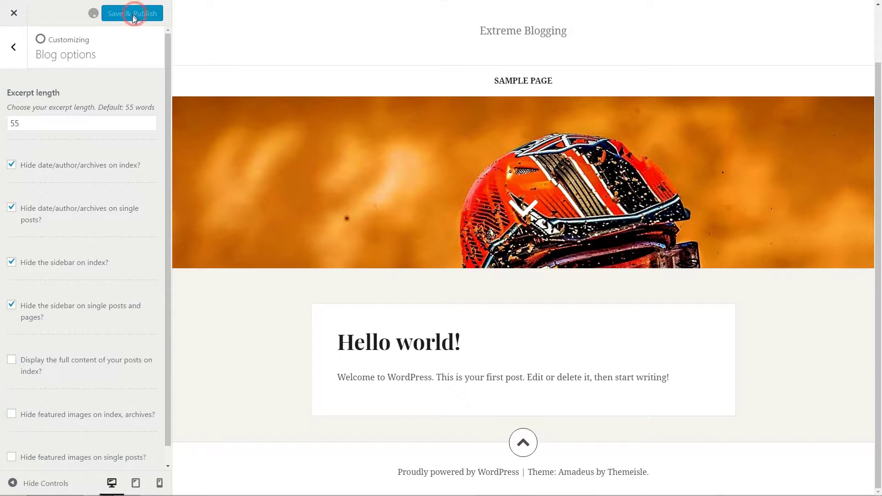
click(14, 47)
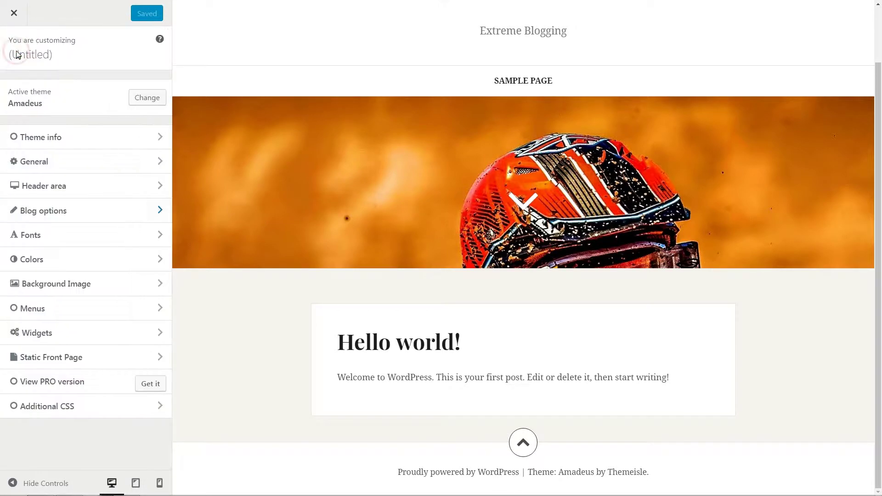
click(158, 235)
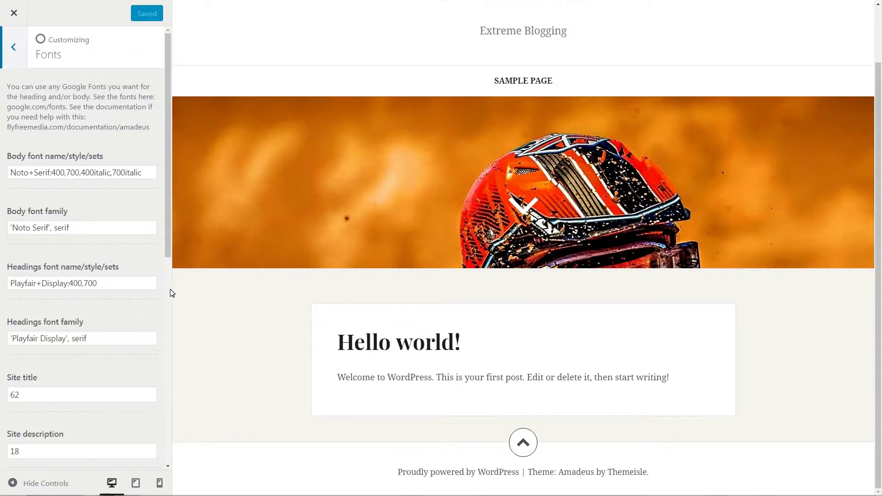
scroll(170, 238, down, 2)
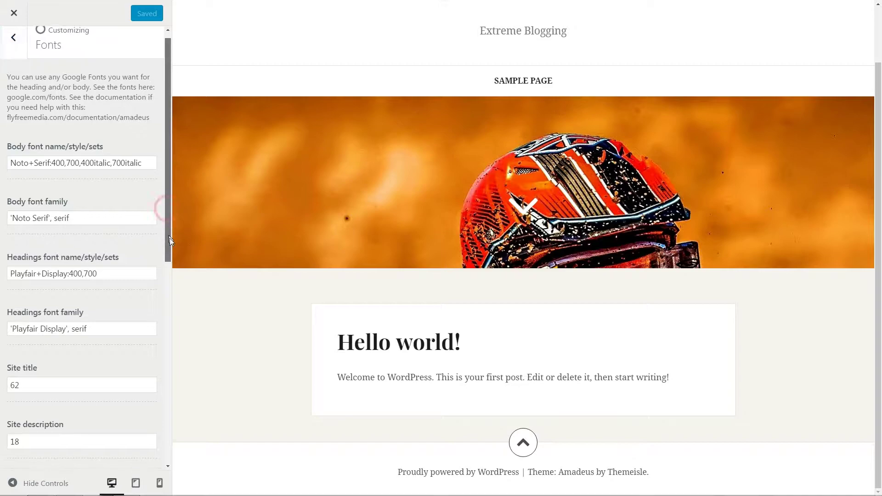
drag(169, 254, 171, 379)
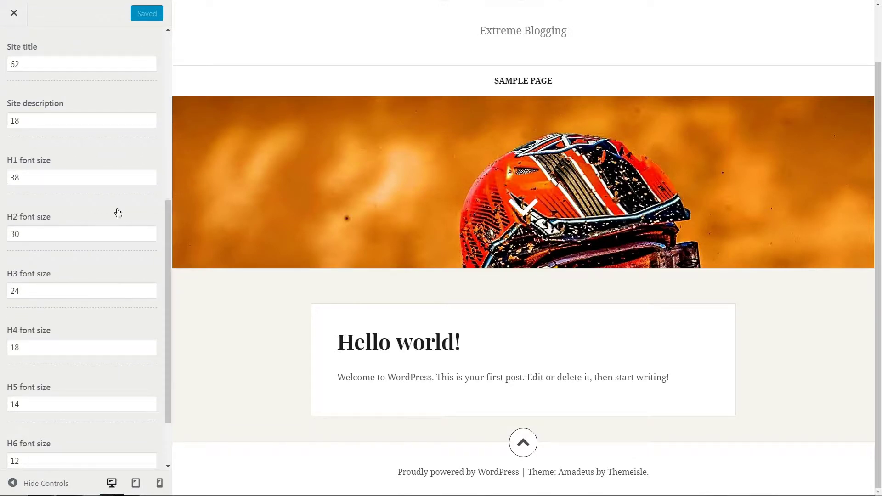
click(33, 121)
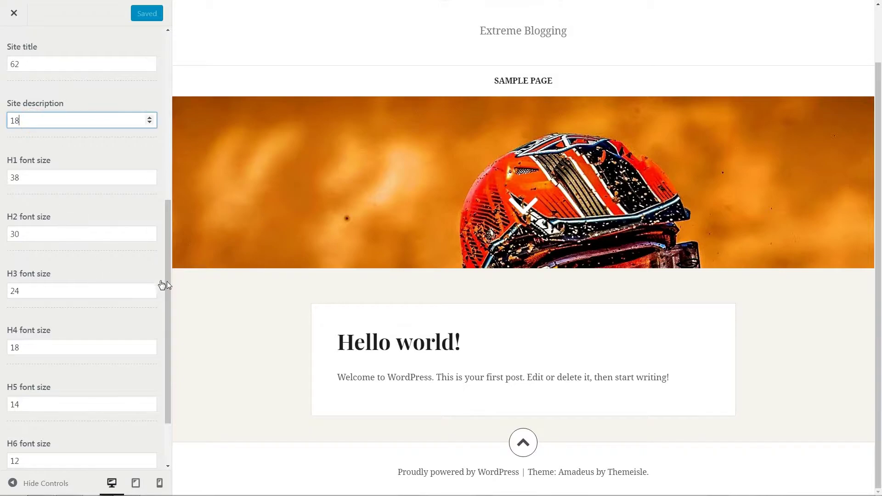
drag(167, 281, 171, 113)
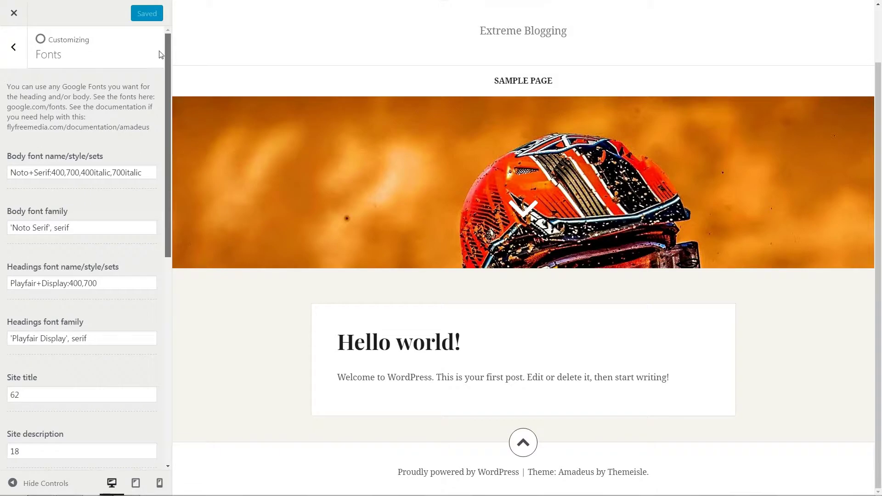
click(15, 48)
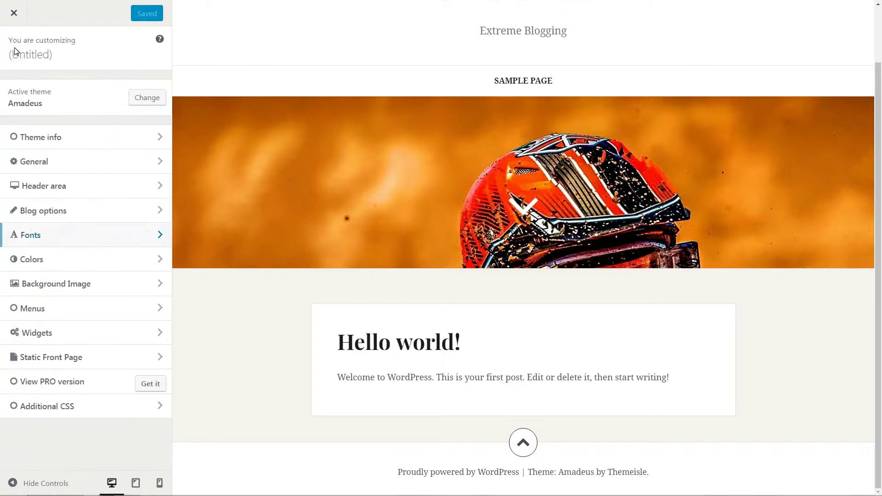
In Colors, set the social area background to the black swatch
click(158, 257)
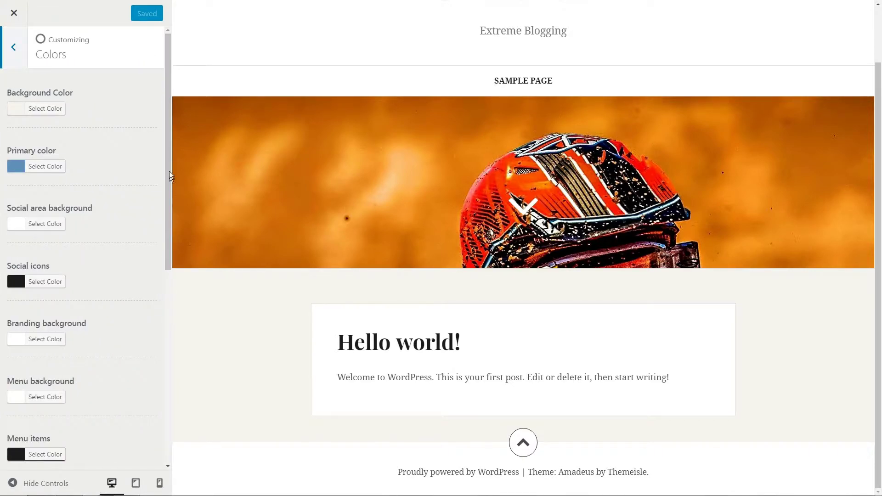
drag(169, 165, 170, 429)
scroll(160, 149, up, 5)
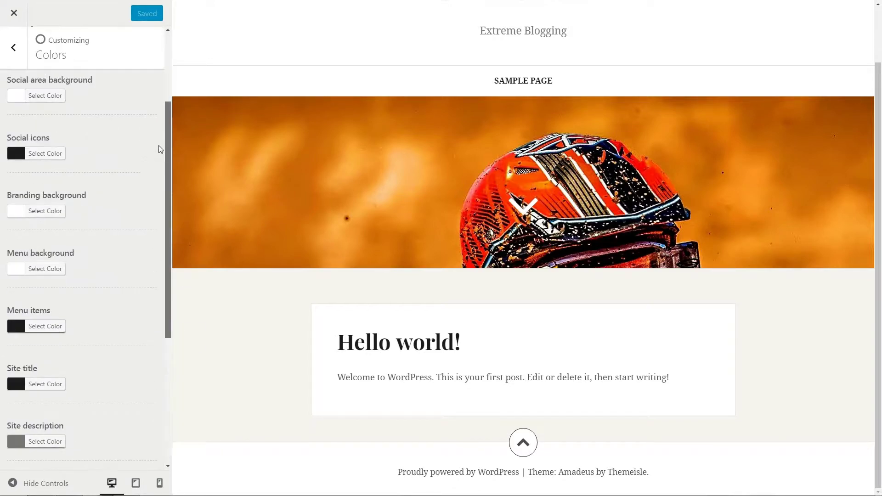
scroll(160, 150, up, 3)
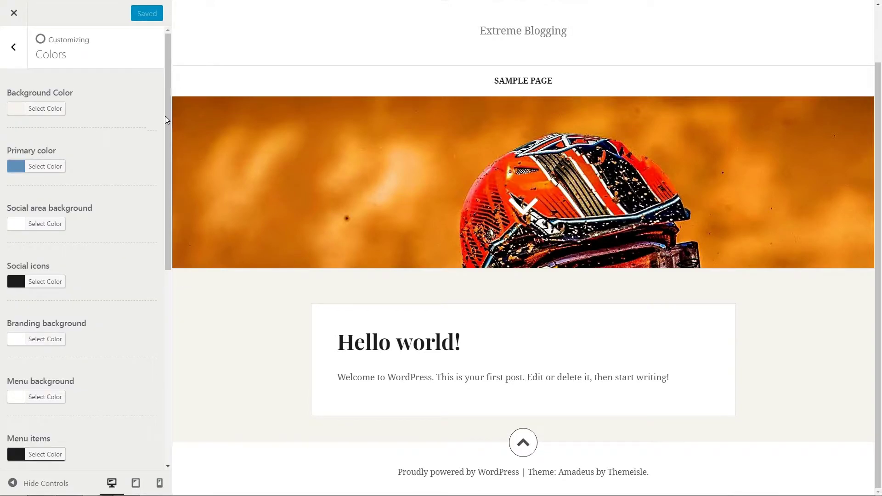
click(53, 224)
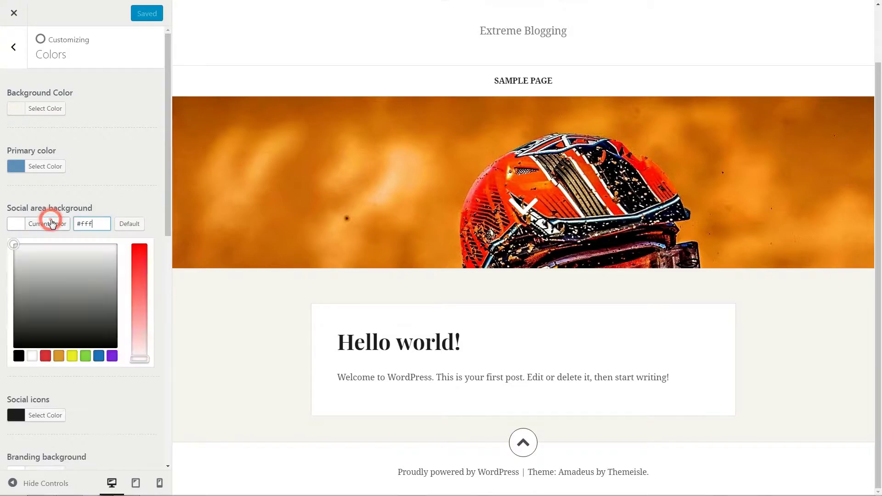
click(20, 359)
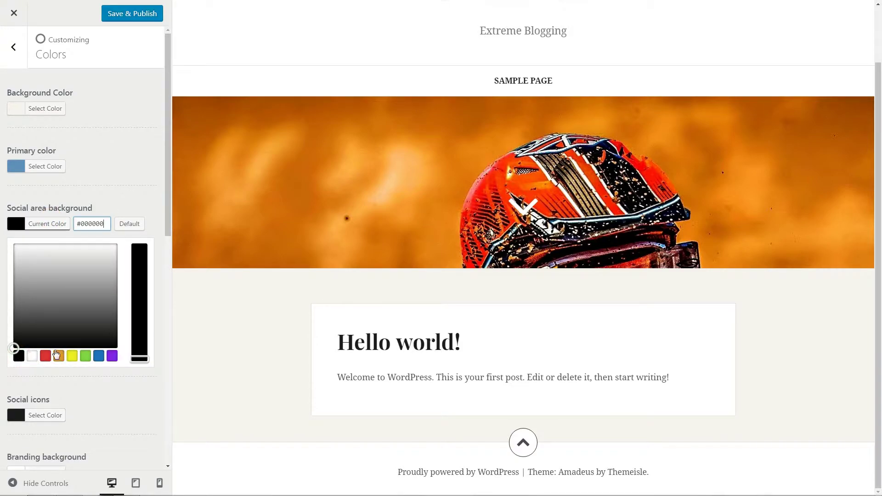
click(140, 195)
Make the social icons orange, typing F8 into their hex colour value
click(52, 282)
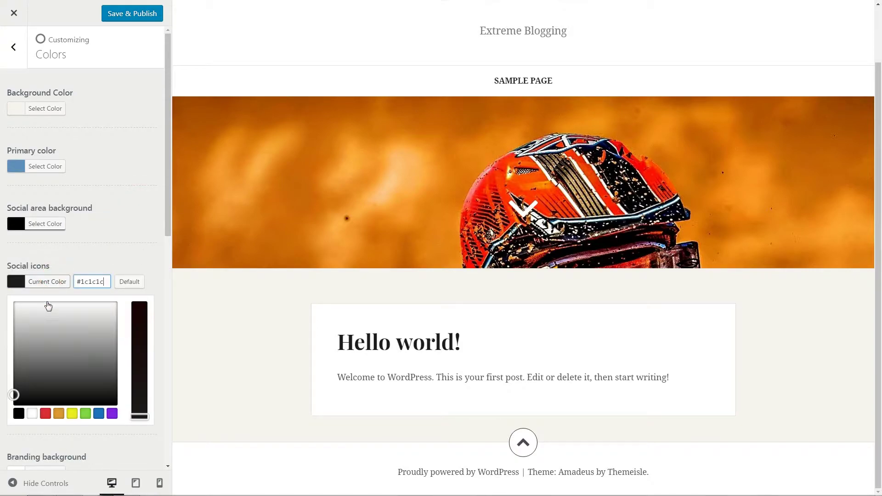
click(59, 414)
drag(82, 282, 111, 283)
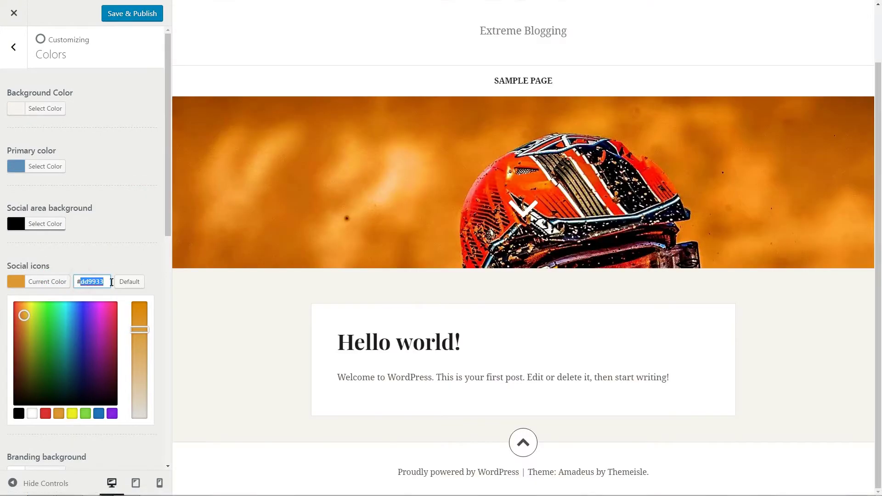
text(F8)
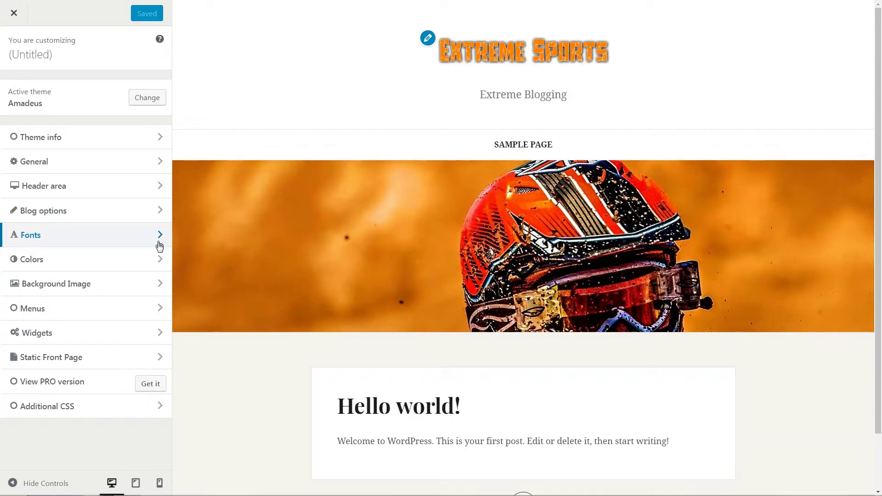
Review the Background Image settings and return to the main Customizer sections
click(159, 284)
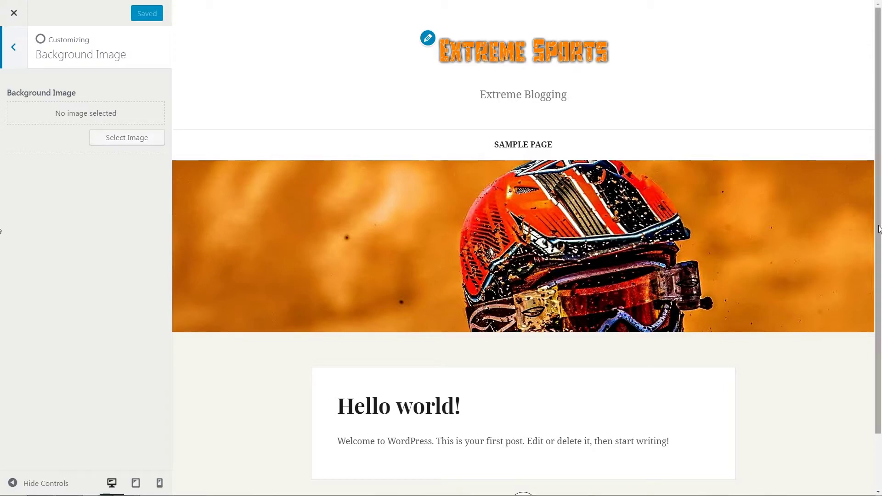
scroll(863, 237, down, 2)
scroll(863, 237, up, 2)
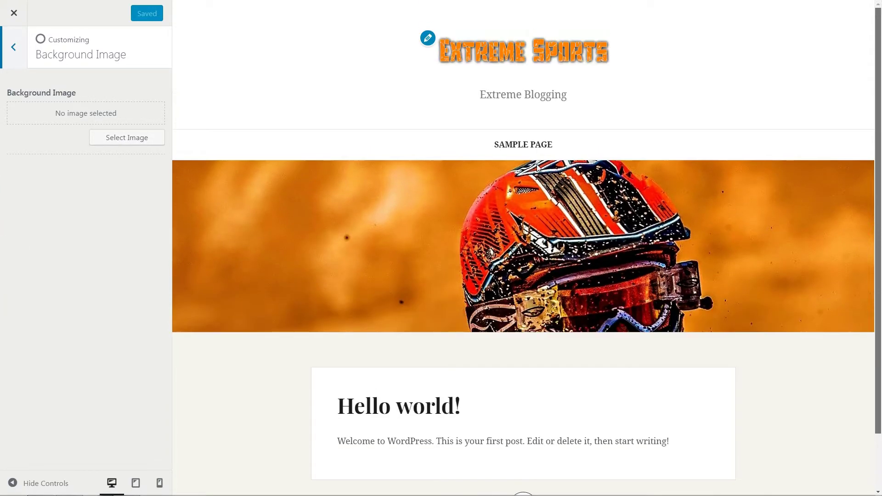
click(13, 48)
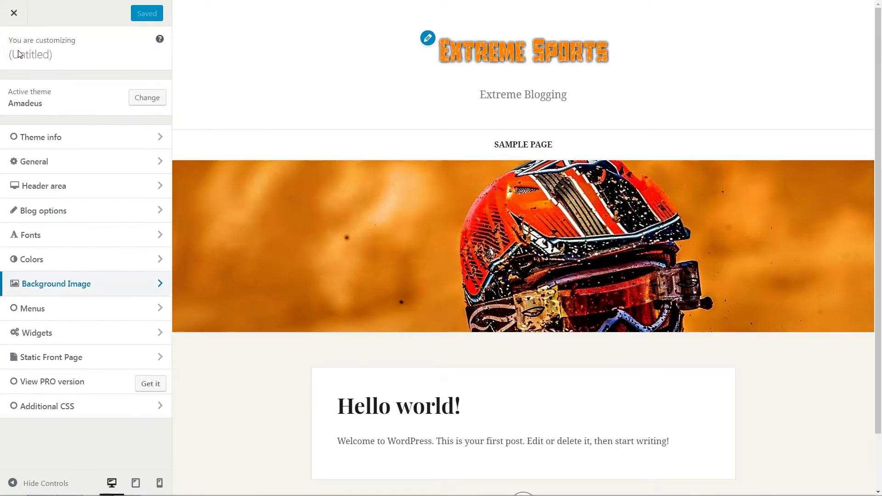
Start a new menu under Menus, then go back and close the Customizer
click(163, 313)
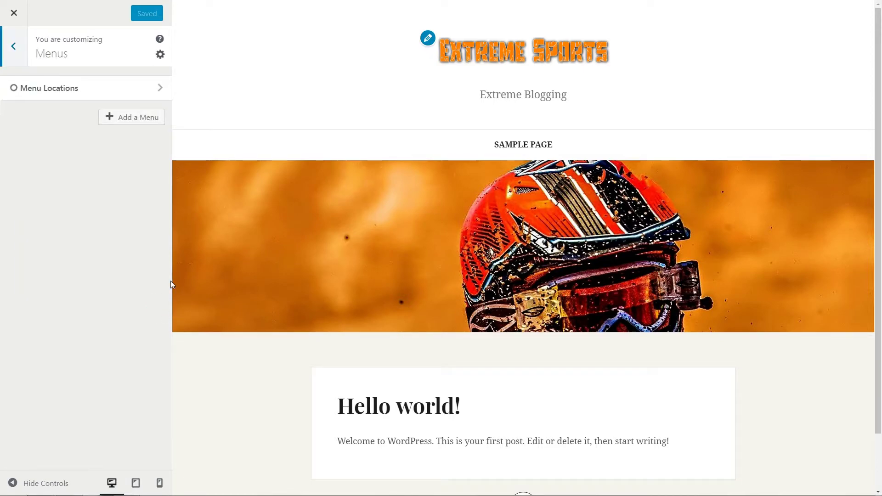
click(143, 121)
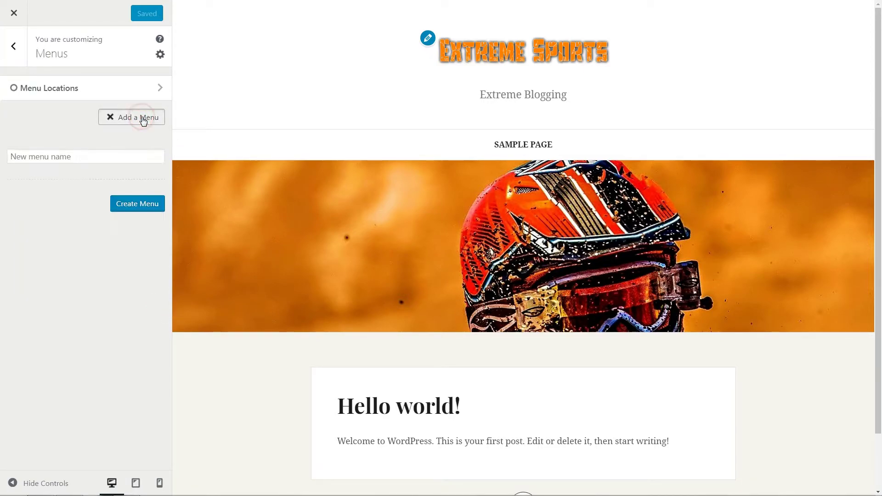
click(13, 47)
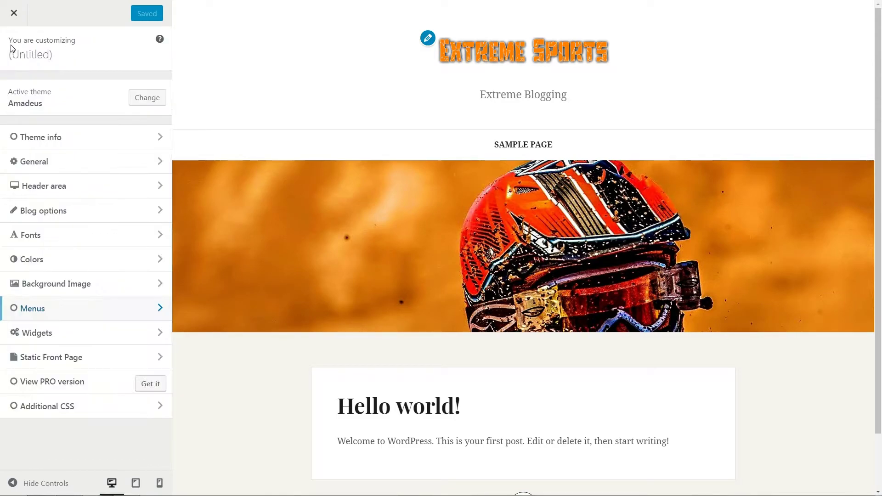
click(14, 14)
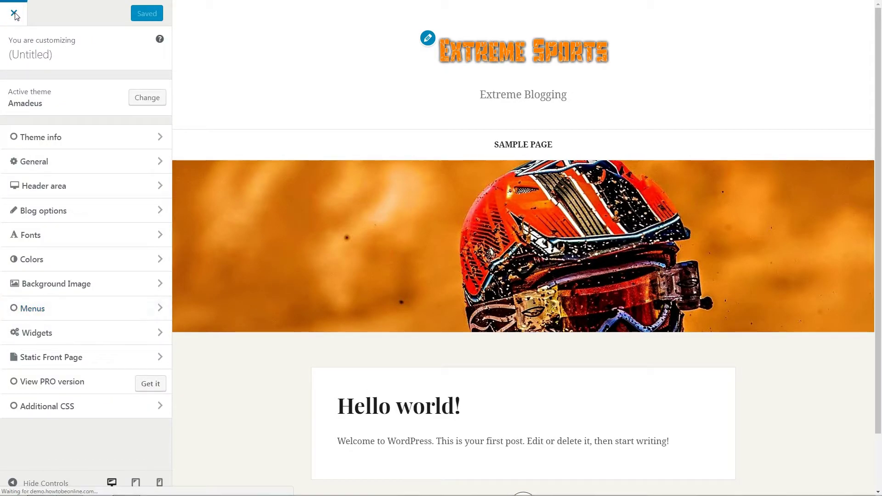
Go to Appearance > Menus to manage the site's menus
mouse_move(73, 212)
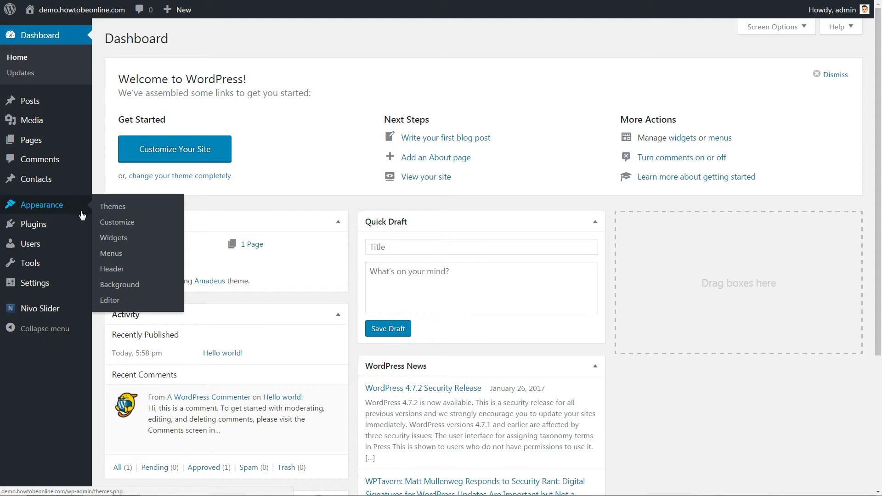
click(122, 260)
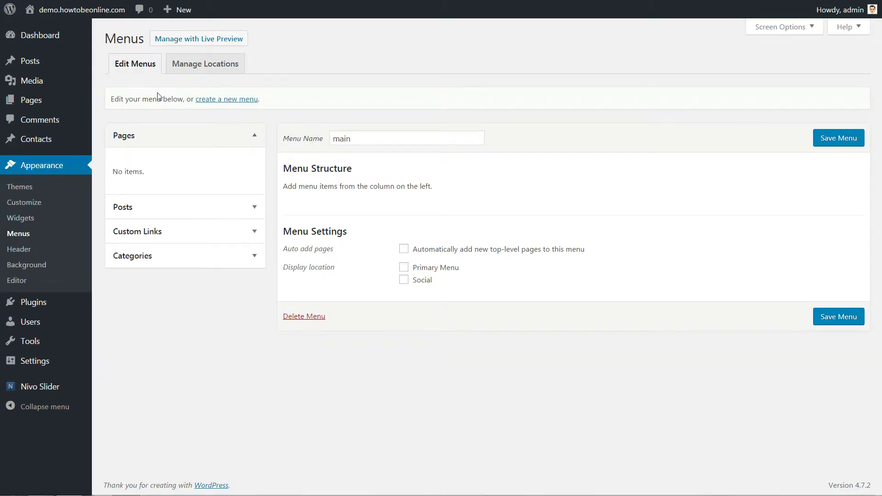
Create and publish the About US page with the Full width template
mouse_move(46, 100)
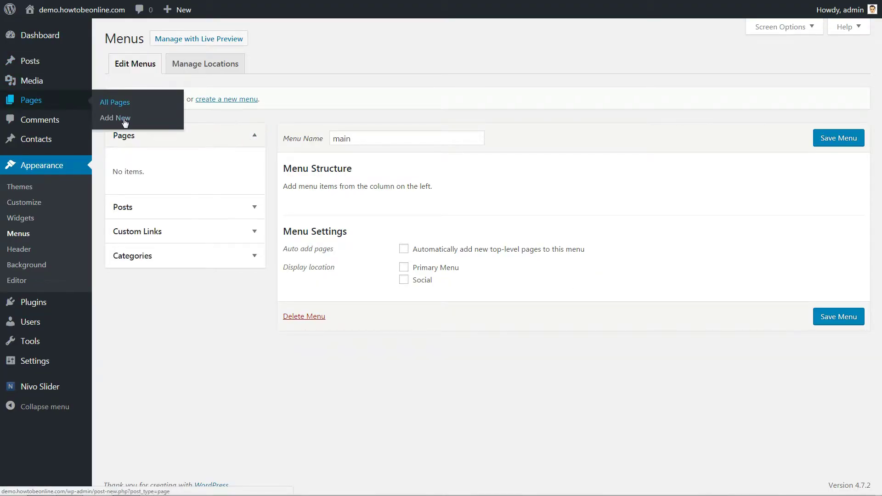
click(125, 120)
text(Contact)
click(780, 253)
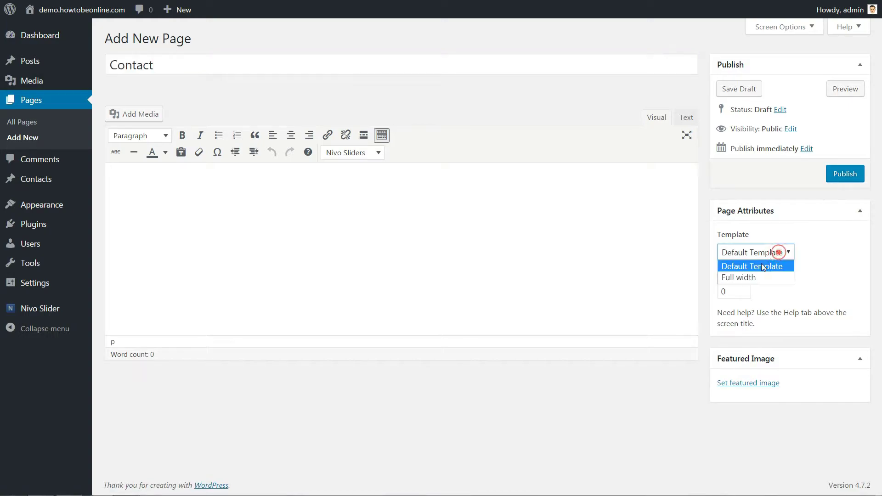
click(746, 272)
click(846, 173)
click(179, 39)
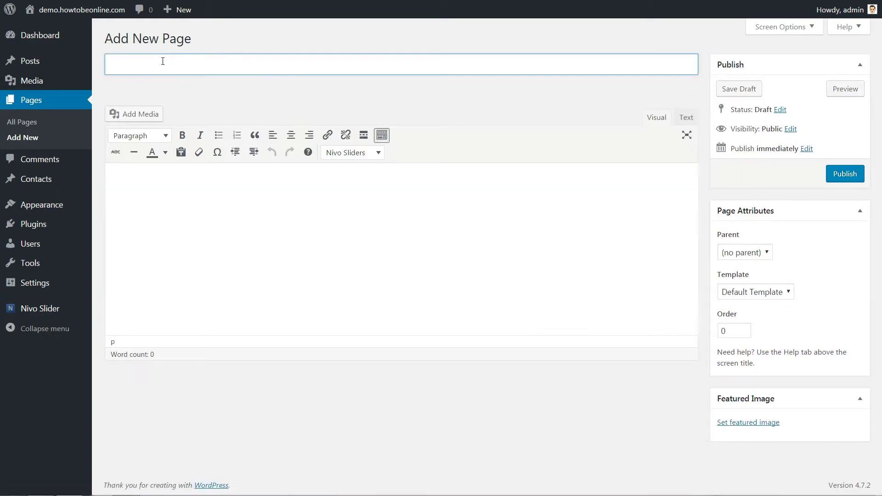
click(757, 292)
click(754, 306)
click(845, 174)
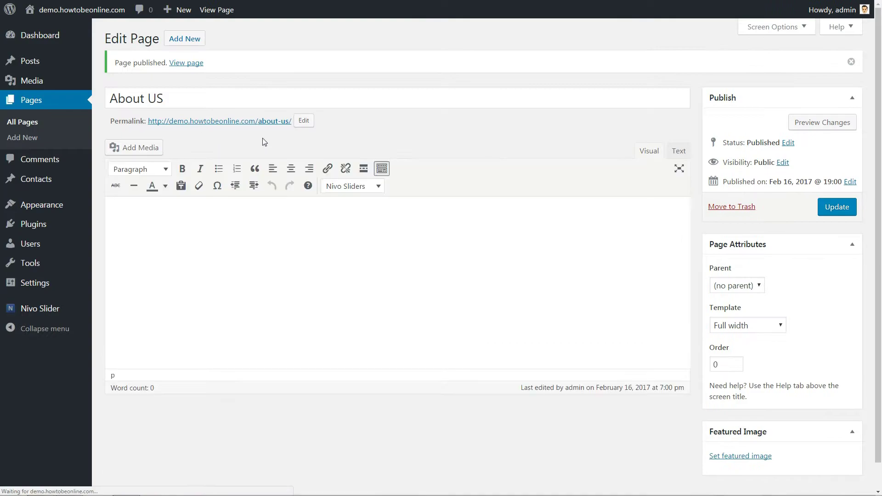
Publish the Events page with the Full width template and activate the Menu Icons plugin
click(183, 38)
click(756, 292)
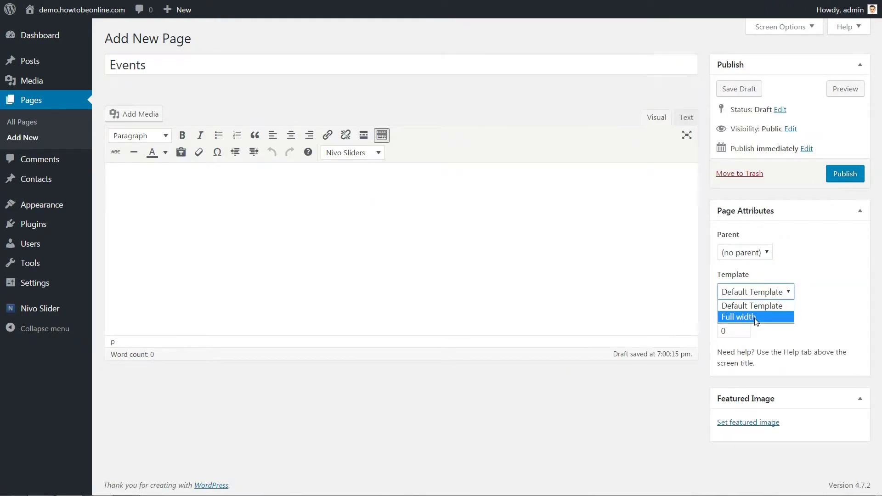
click(754, 316)
click(845, 174)
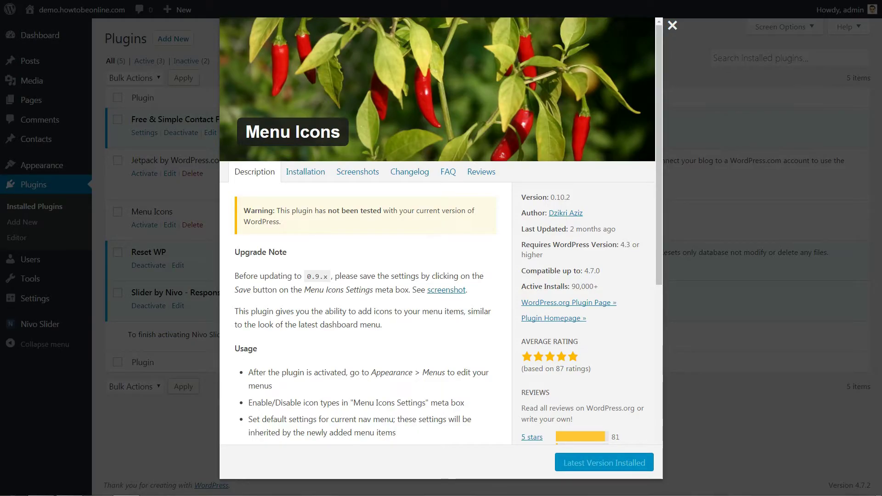
click(673, 27)
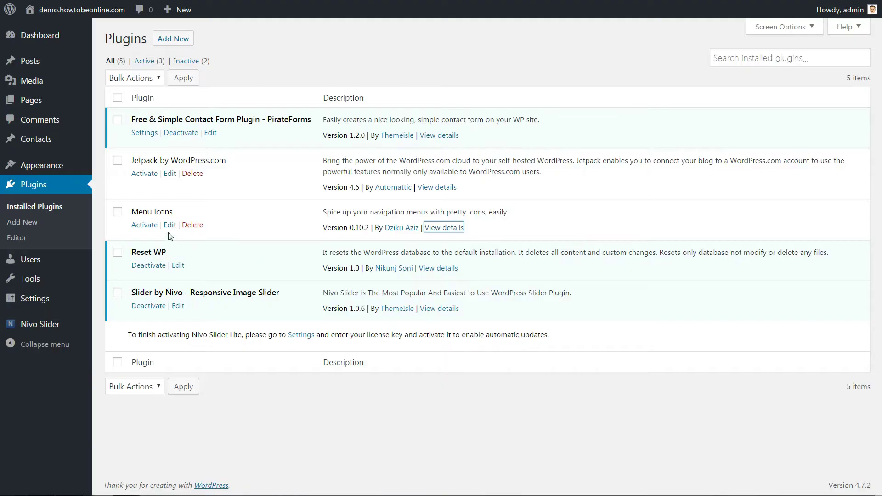
click(144, 224)
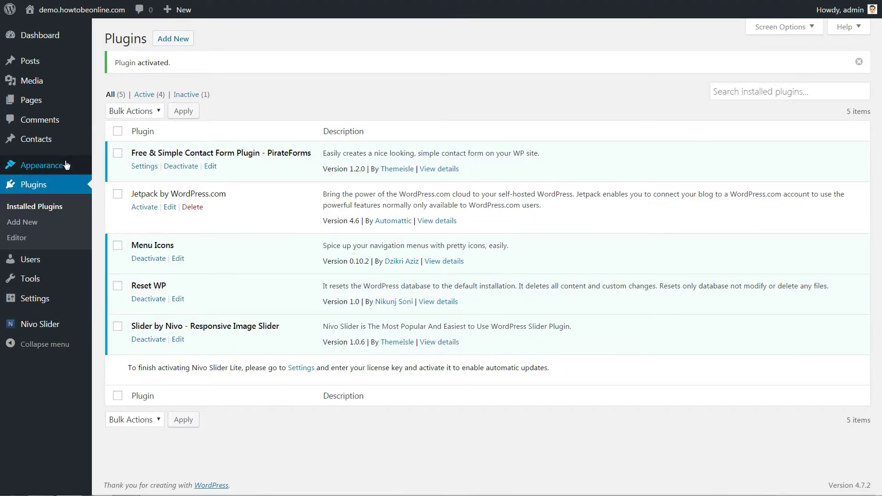
In the main menu editor, give the Home item the house icon
mouse_move(74, 166)
click(111, 214)
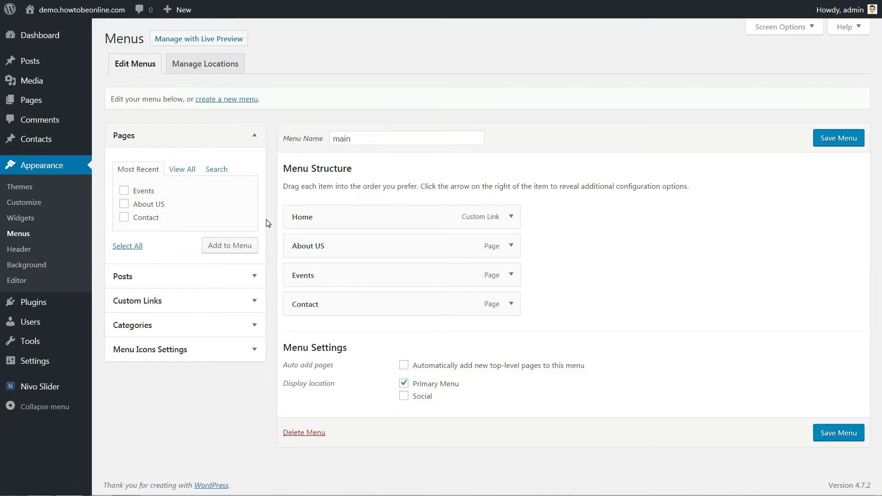
click(366, 136)
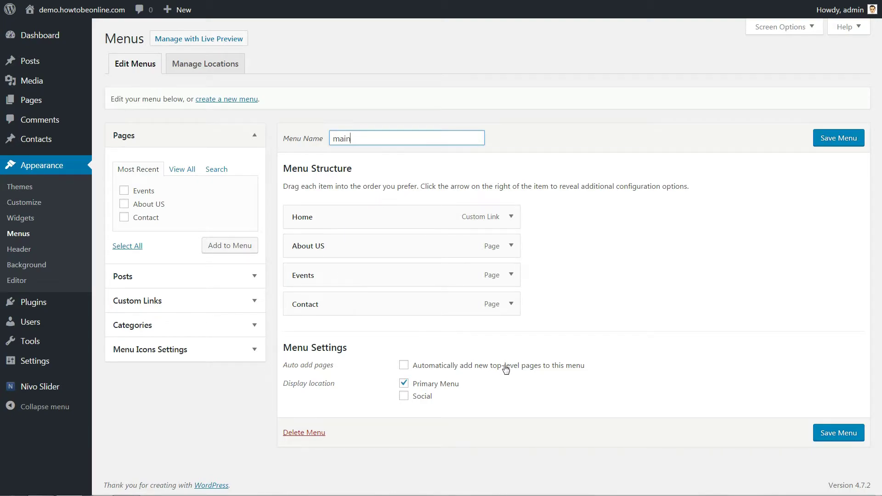
click(511, 217)
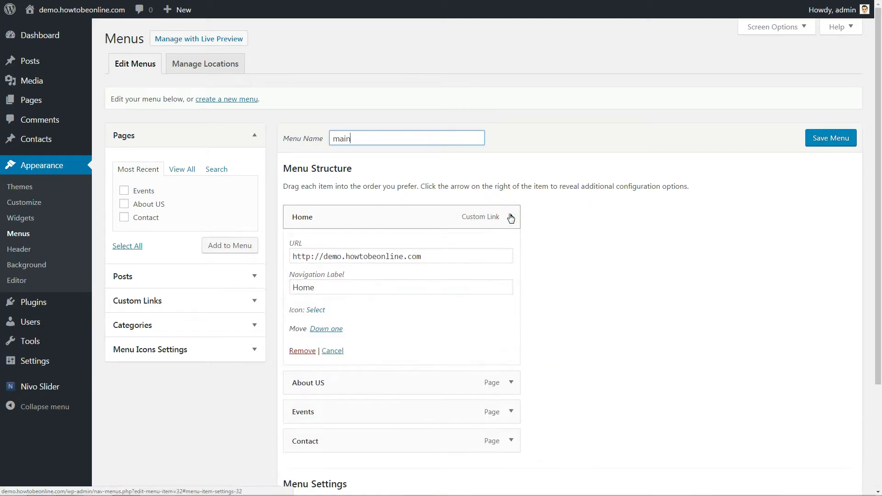
click(316, 311)
click(639, 118)
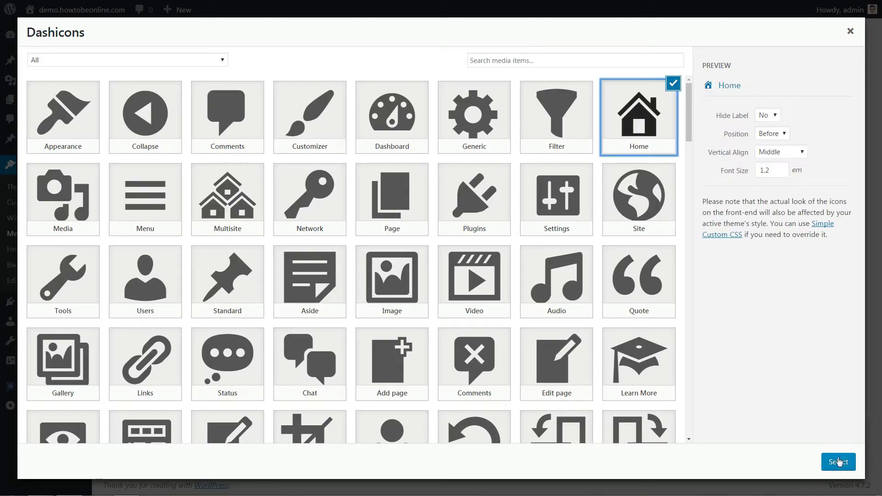
click(842, 459)
click(511, 217)
Give About US the Edit page icon and Events the Calendar icon
click(513, 247)
click(315, 306)
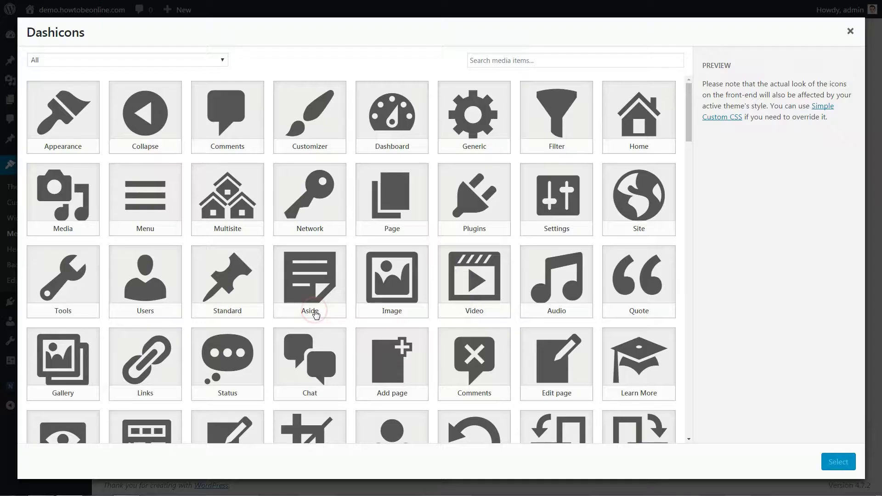
click(548, 369)
click(839, 462)
click(511, 248)
click(511, 271)
click(315, 331)
scroll(605, 233, down, 10)
scroll(688, 235, down, 2)
click(392, 253)
click(839, 462)
Give Contact the Users icon, save the main menu, and begin a new menu
click(511, 274)
click(511, 304)
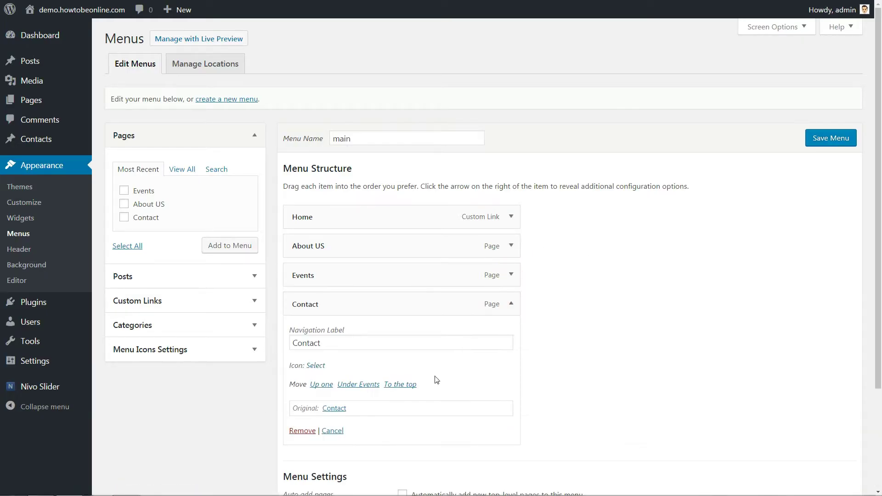
click(315, 364)
scroll(535, 303, down, 11)
scroll(534, 302, up, 12)
click(132, 274)
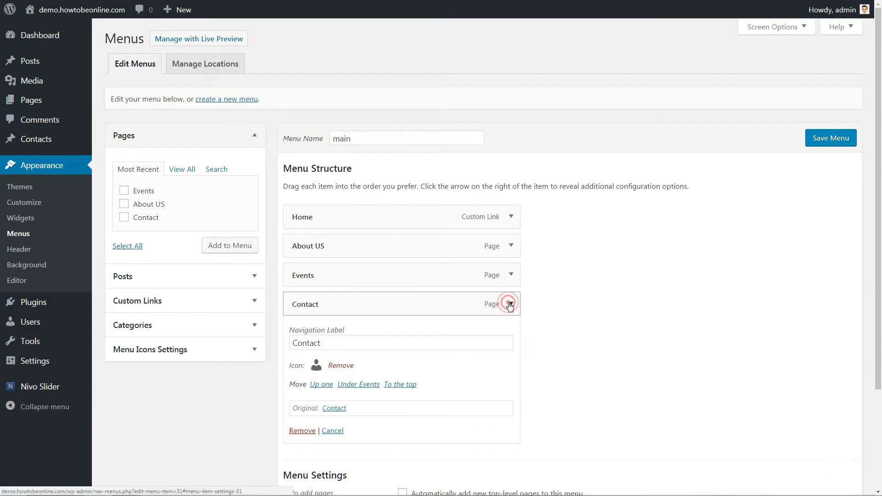
click(510, 304)
click(402, 385)
click(831, 432)
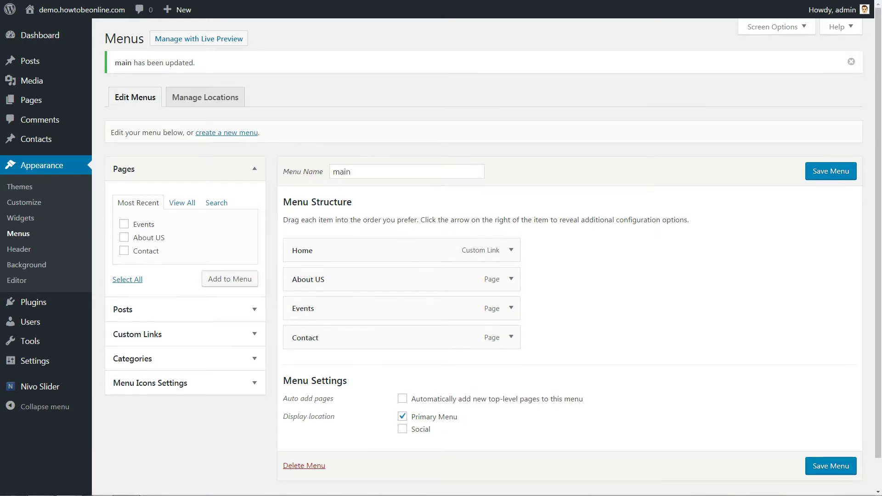
click(237, 133)
Create the 'social' menu and add a youtube.com custom link labelled youtube
text(social)
key(Return)
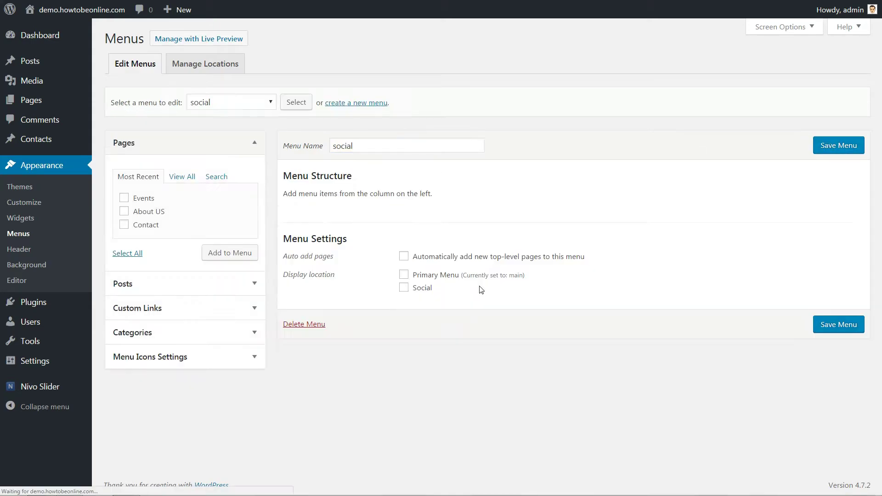
click(137, 308)
click(199, 229)
text(youtube)
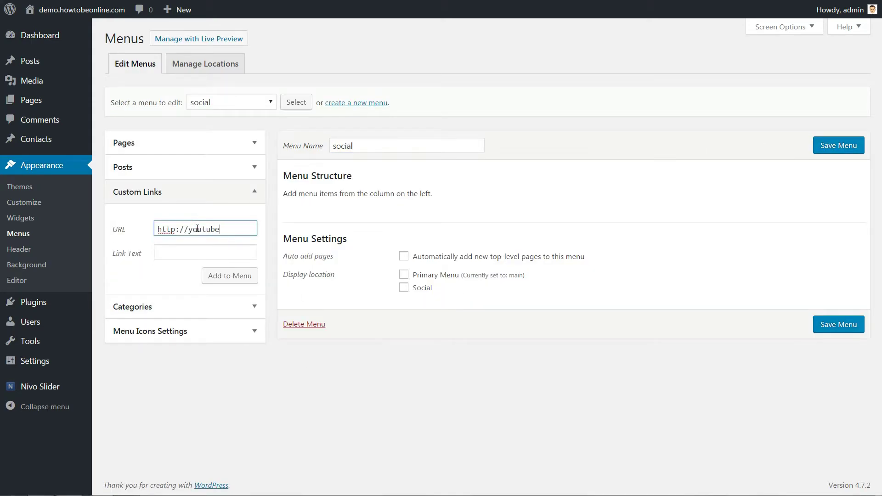
text(.com)
key(Tab)
text(youtube)
key(Return)
Add a facebook.com custom link labelled Facebook to the menu
click(193, 228)
text(facebo)
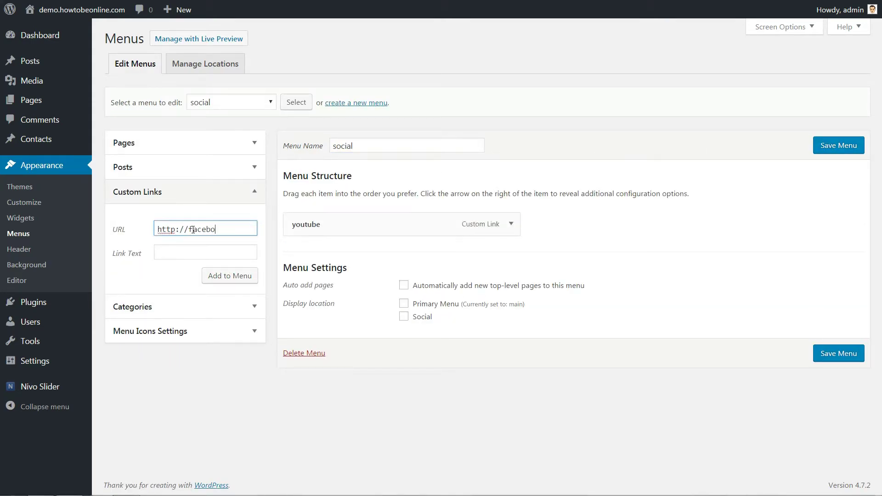
text(ok.com)
click(167, 254)
text(Facebook)
key(Return)
Give the youtube item the video play icon and hide its text label
click(511, 224)
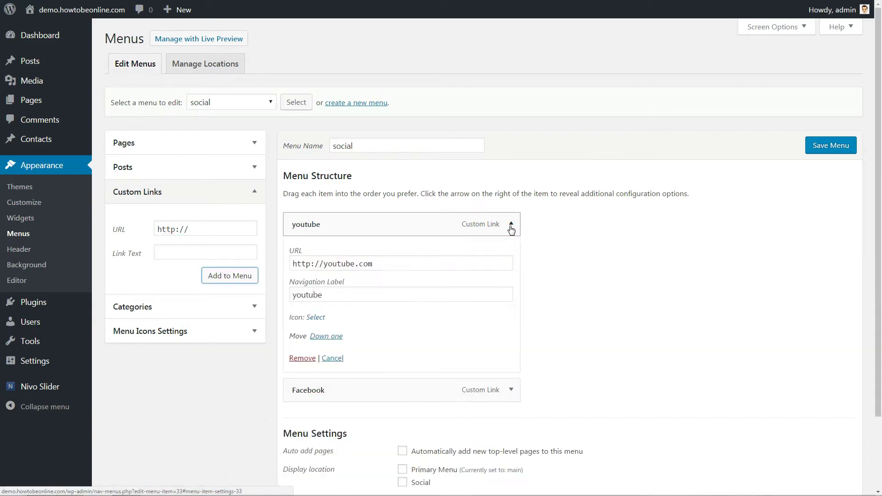
click(317, 317)
scroll(672, 256, down, 10)
scroll(672, 256, down, 15)
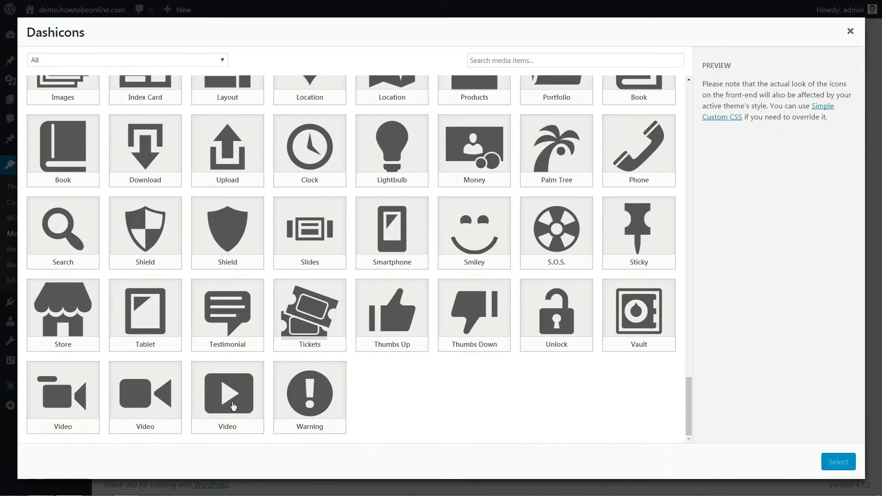
click(228, 395)
click(839, 462)
click(511, 224)
click(511, 224)
click(318, 316)
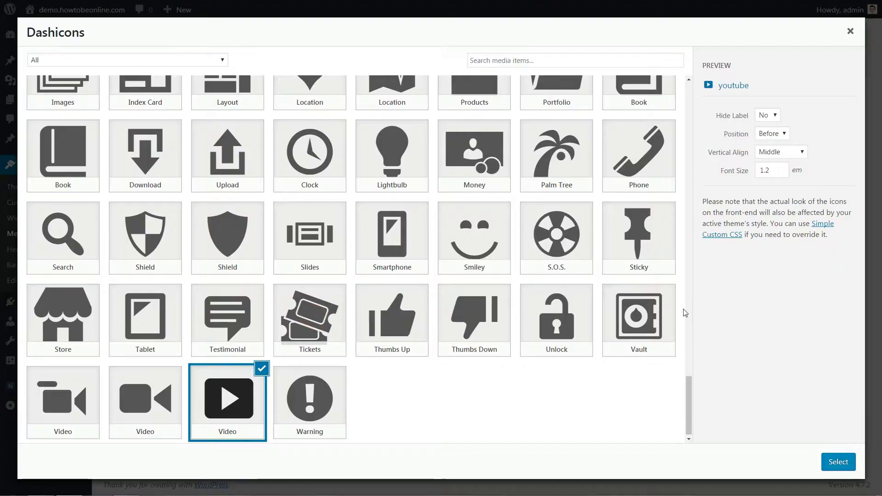
click(767, 116)
click(765, 127)
click(839, 462)
click(515, 222)
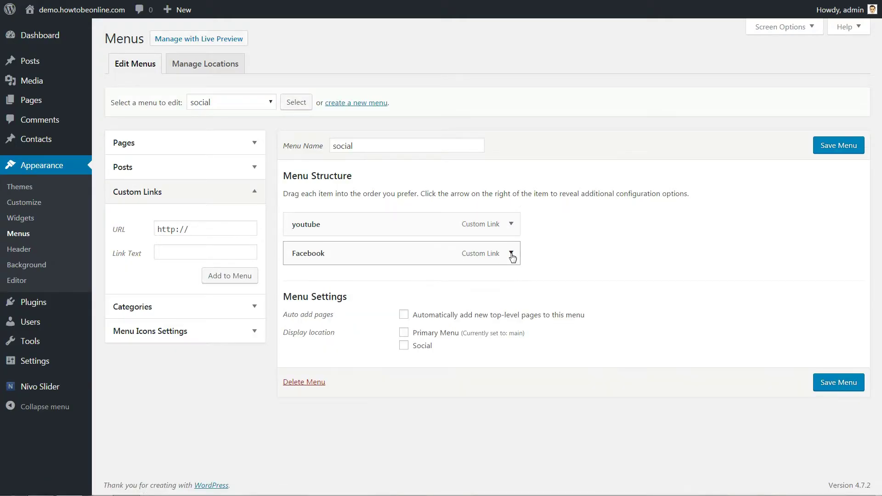
Give the Facebook item the Facebook icon, assign the menu to Social, and save
click(515, 256)
click(429, 394)
scroll(689, 354, up, 3)
drag(690, 355, 690, 218)
click(310, 345)
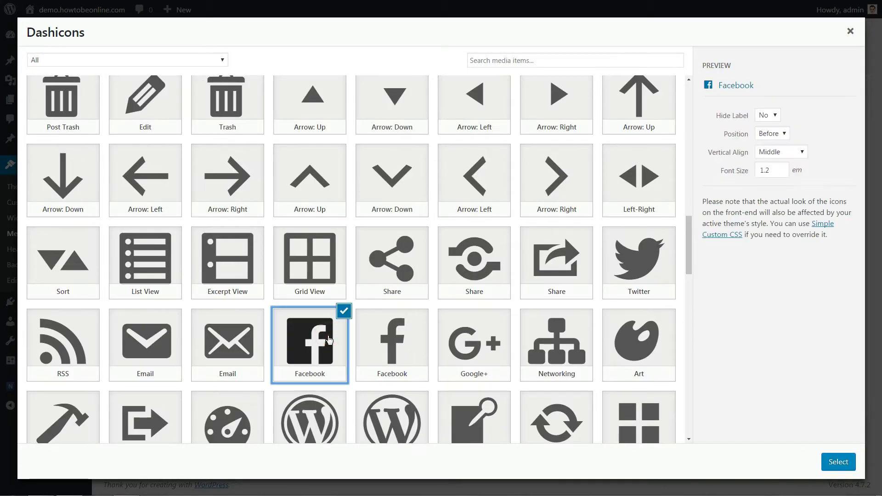
click(767, 115)
click(766, 128)
click(839, 462)
click(511, 253)
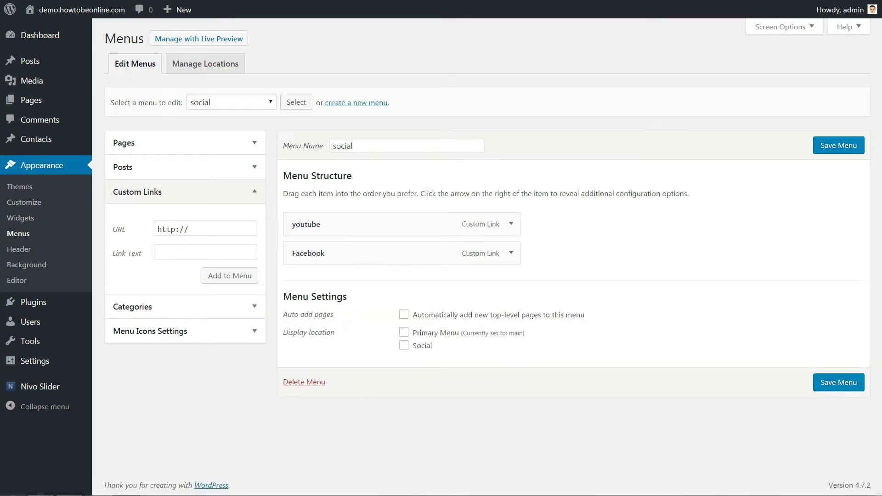
click(404, 345)
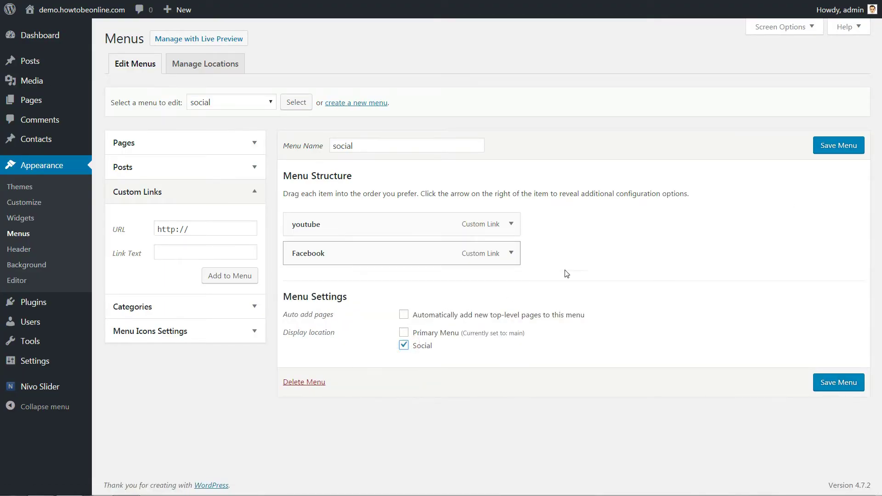
key(Return)
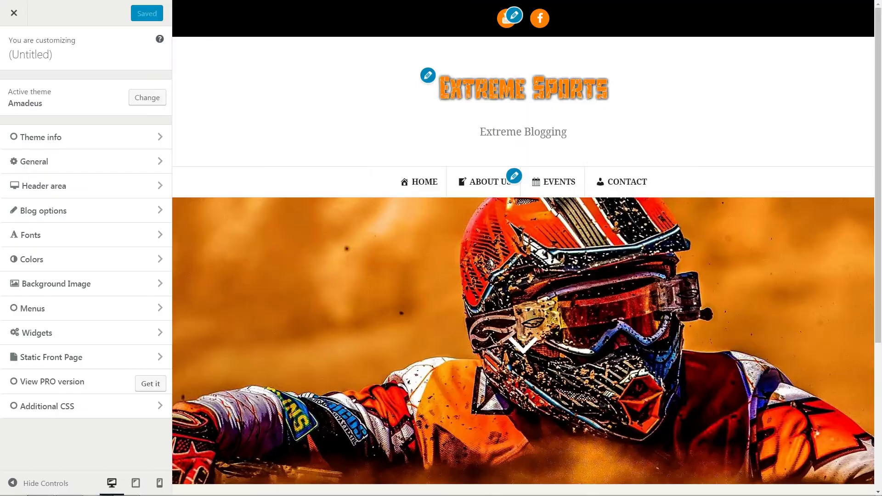
Add a Categories widget titled 'Category' to the left footer area
click(158, 333)
click(156, 88)
click(147, 93)
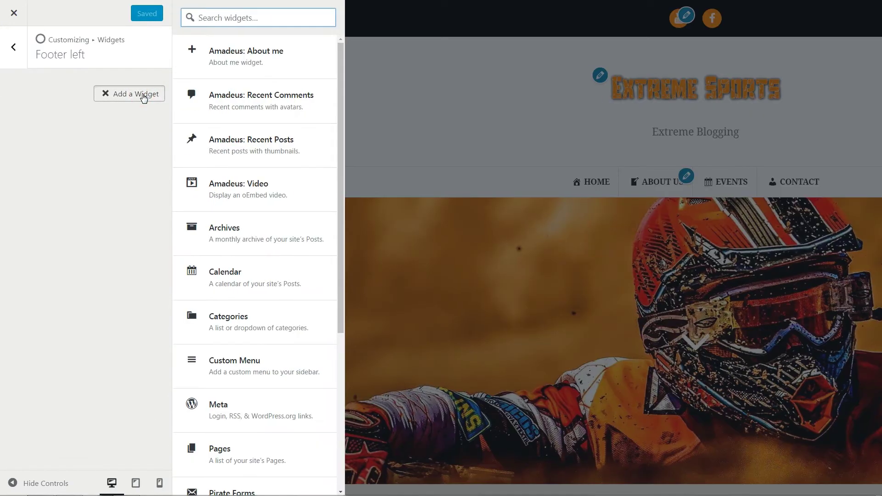
click(308, 317)
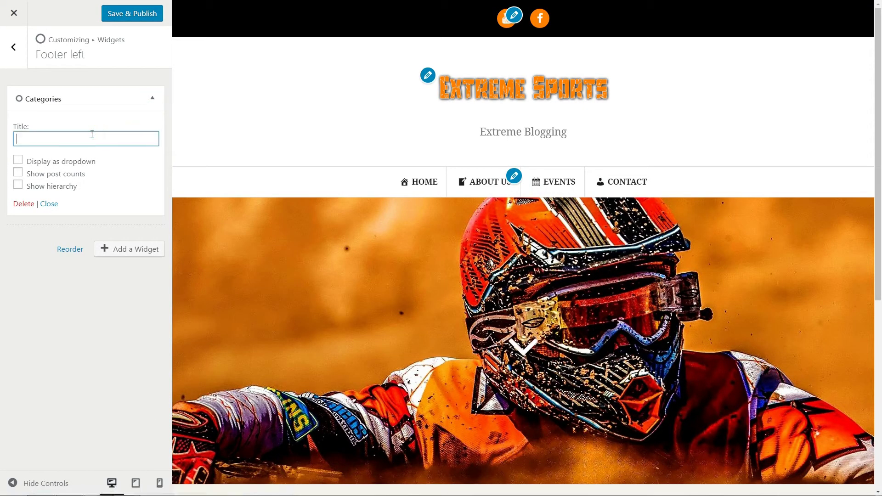
text(Category)
Add a Custom Menu widget titled 'Menu' showing the main menu to footer center
click(13, 47)
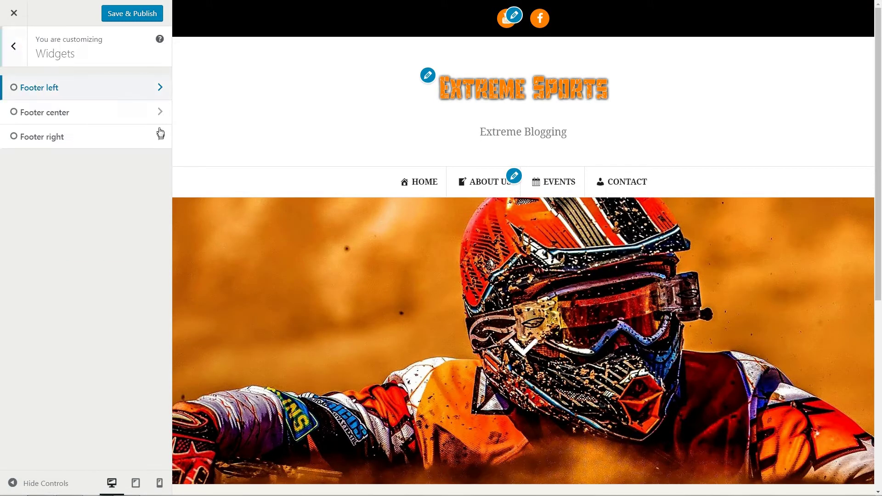
click(134, 112)
click(134, 97)
click(274, 299)
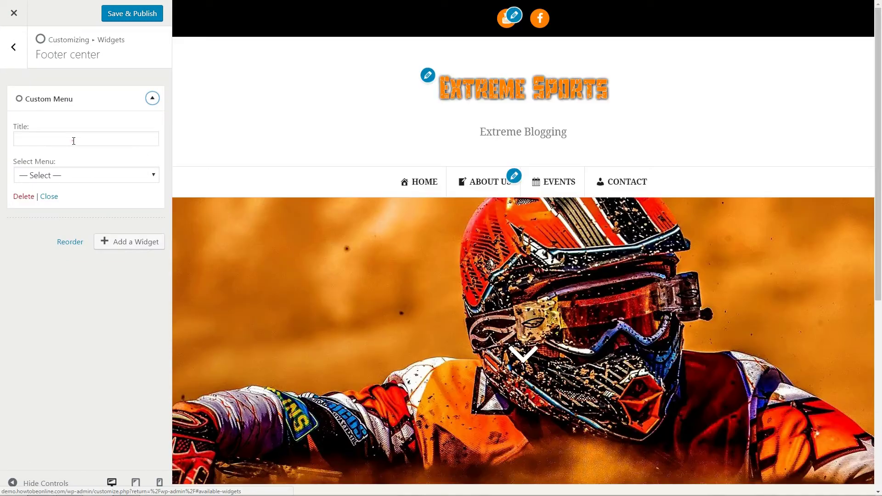
text(Menu)
click(87, 176)
click(68, 199)
click(131, 263)
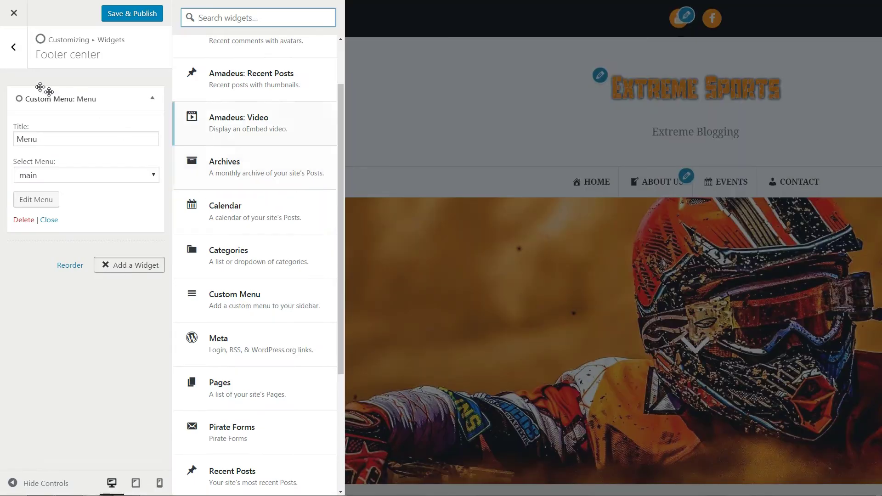
Add an Amadeus: Video widget titled 'Video' to footer right and publish
click(13, 46)
click(123, 142)
click(136, 95)
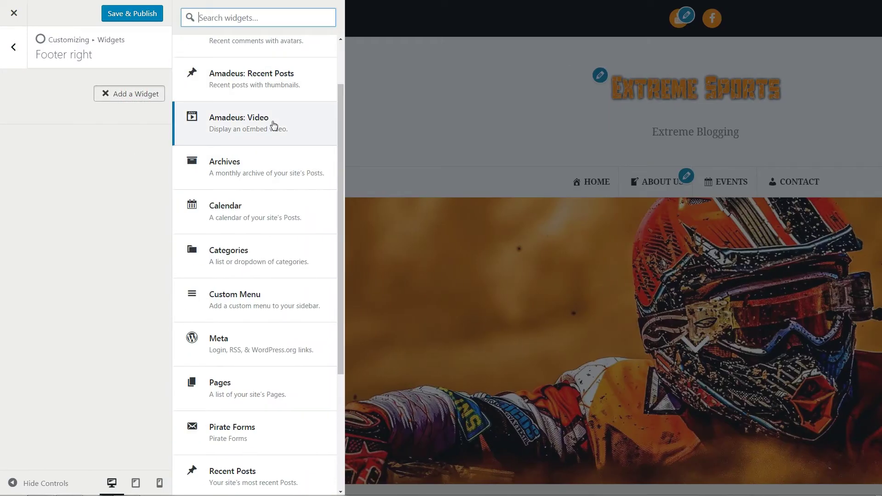
click(273, 123)
click(47, 138)
text(Video)
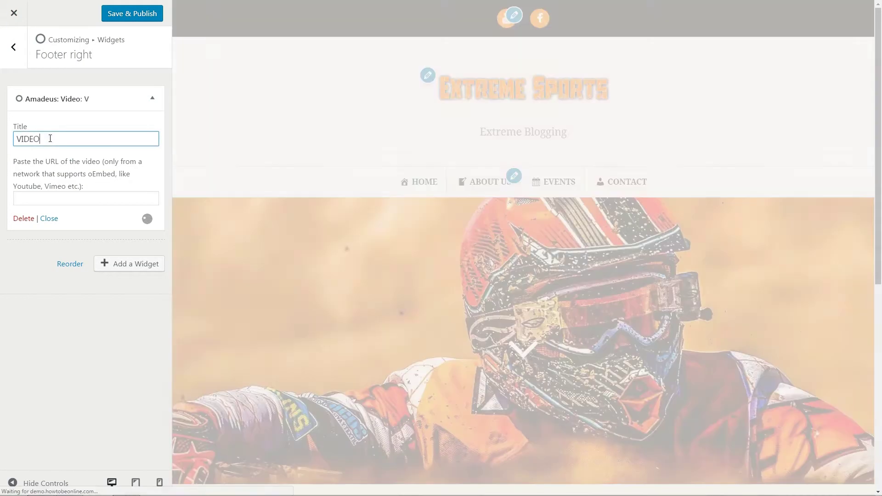
click(13, 50)
click(132, 14)
Set the front page to 'A static page', leaving both page dropdowns at Select
key(Escape)
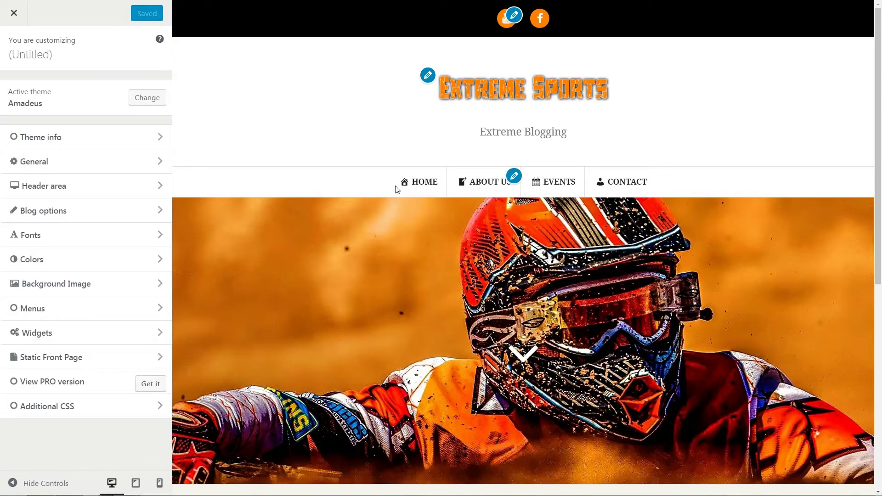
click(161, 359)
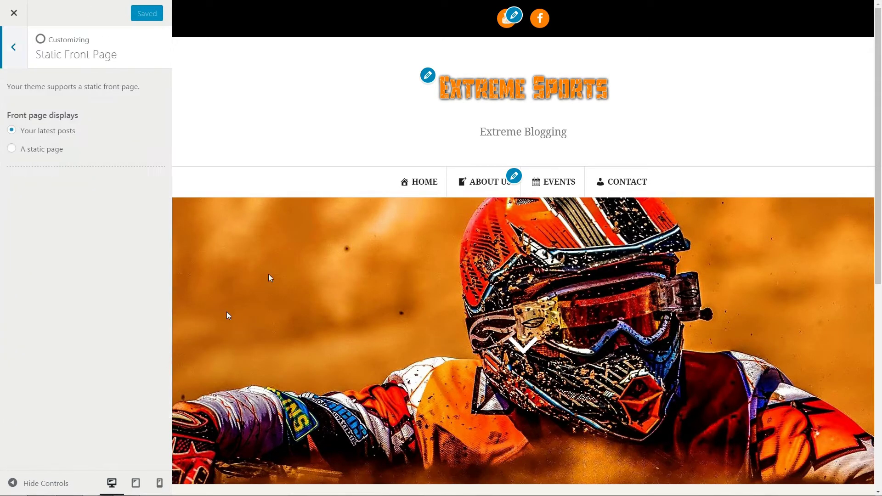
click(13, 131)
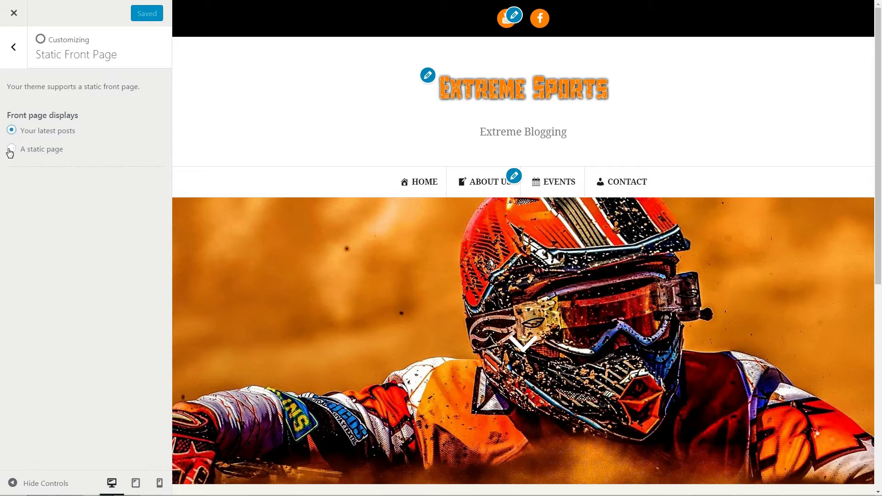
click(11, 150)
click(12, 131)
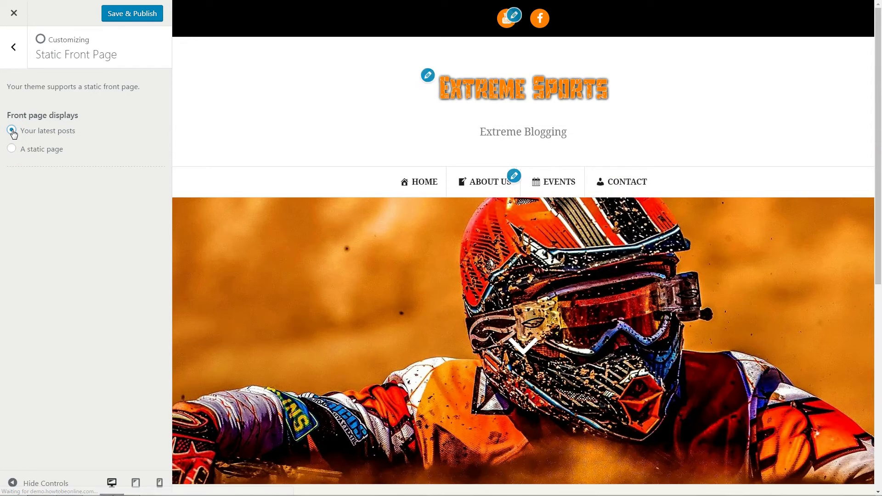
click(11, 149)
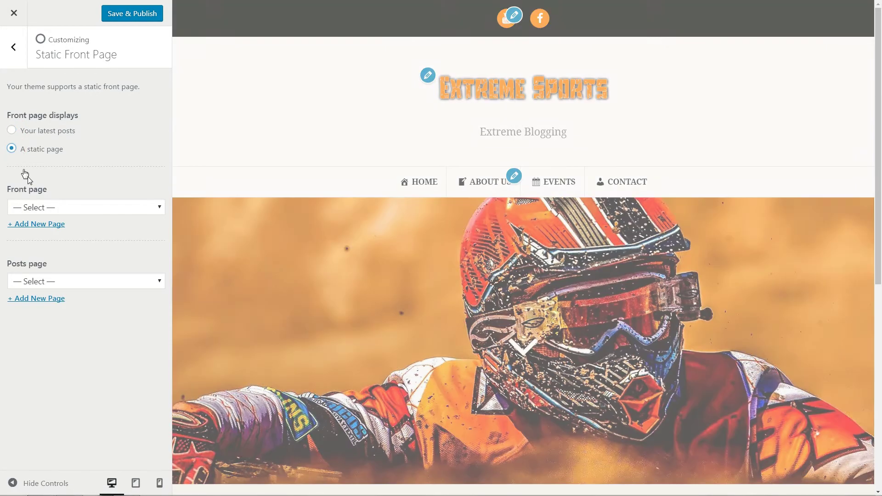
click(62, 207)
click(63, 207)
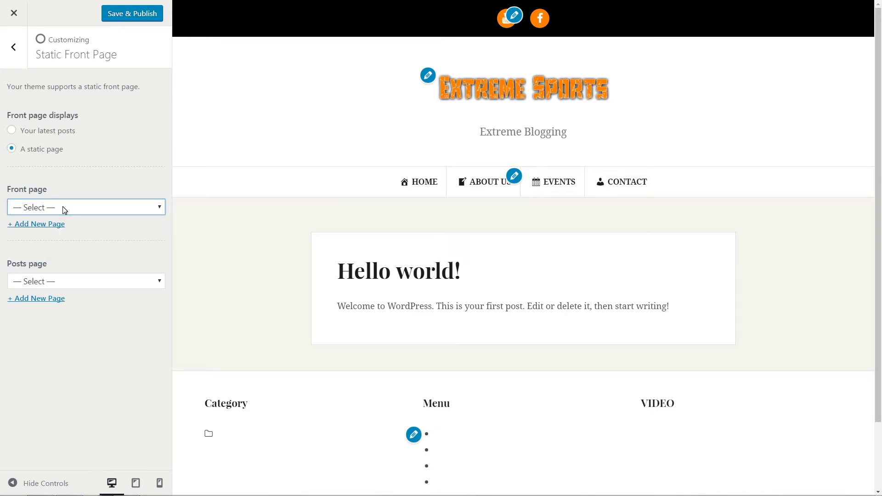
click(86, 282)
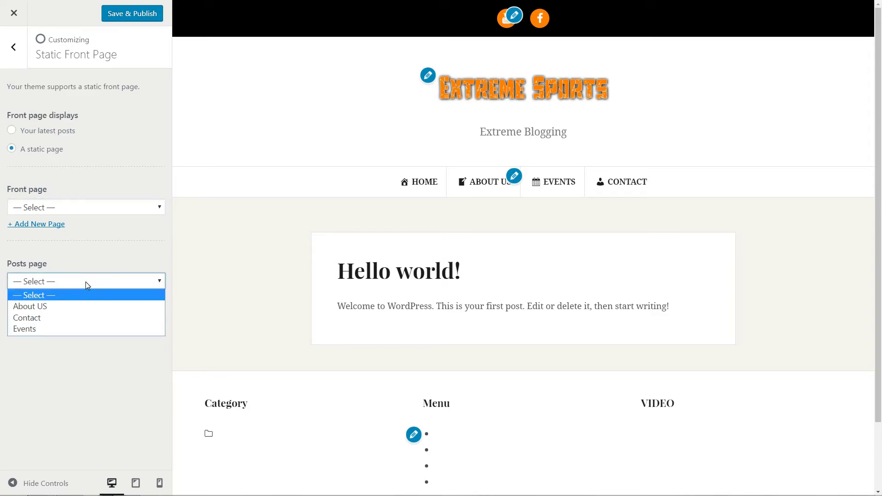
click(86, 283)
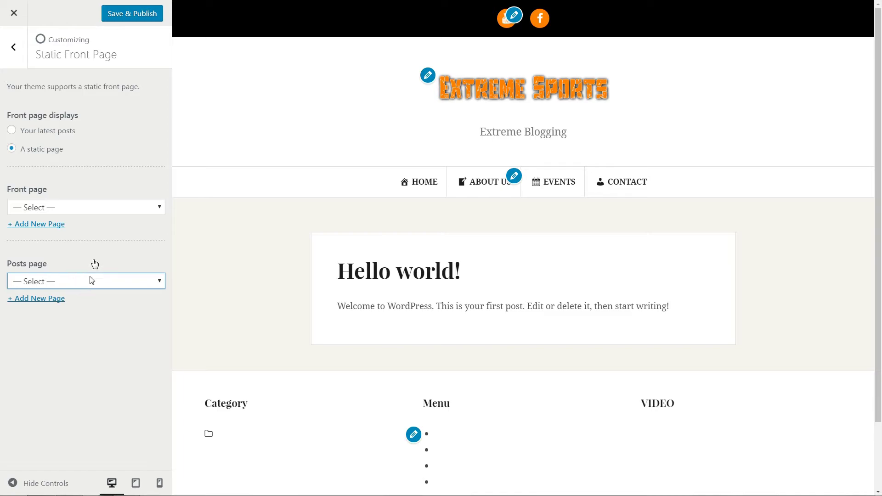
Open the Additional CSS editor in the Customizer
click(14, 48)
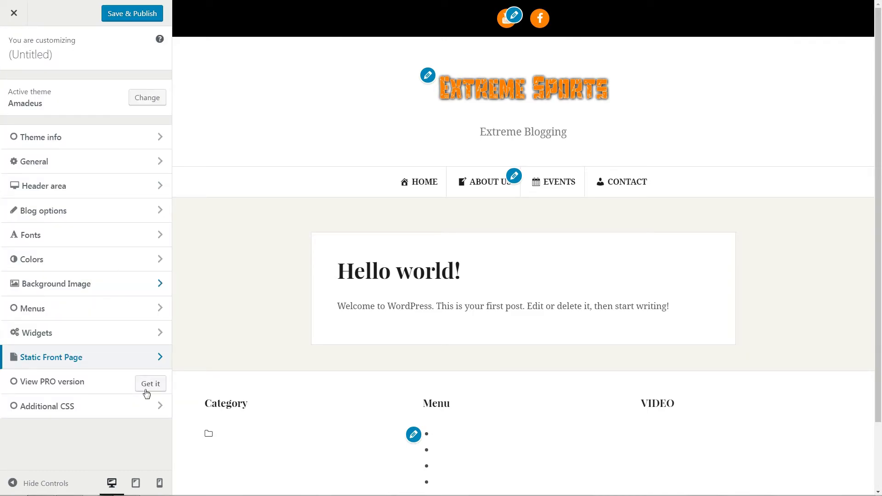
click(157, 406)
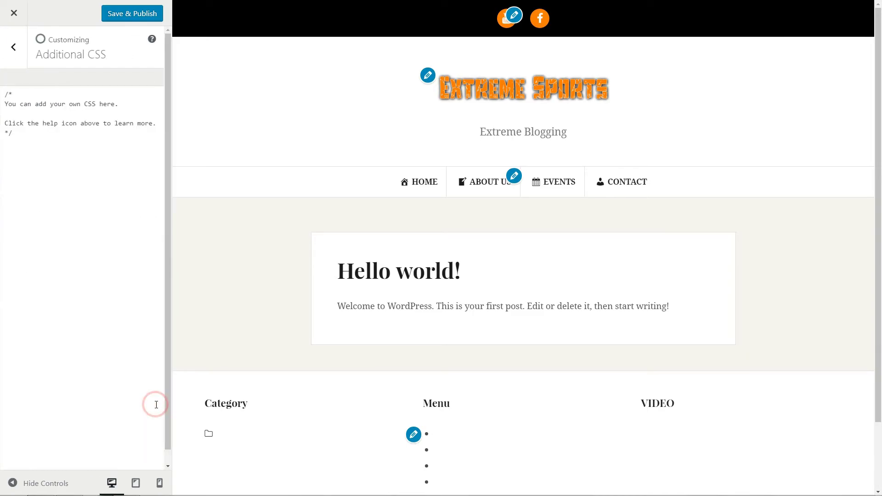
click(18, 95)
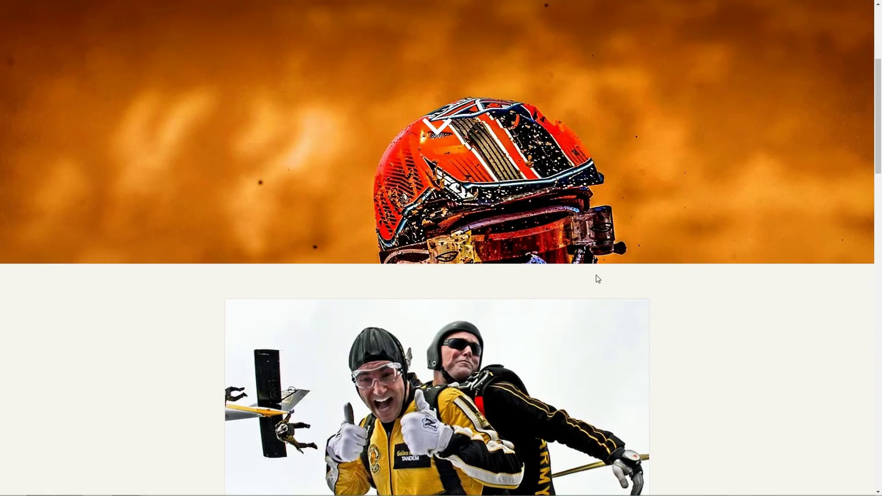
Scroll through the Extreme blog posts #3, #2 and #1 on the live site and back up
scroll(596, 276, down, 15)
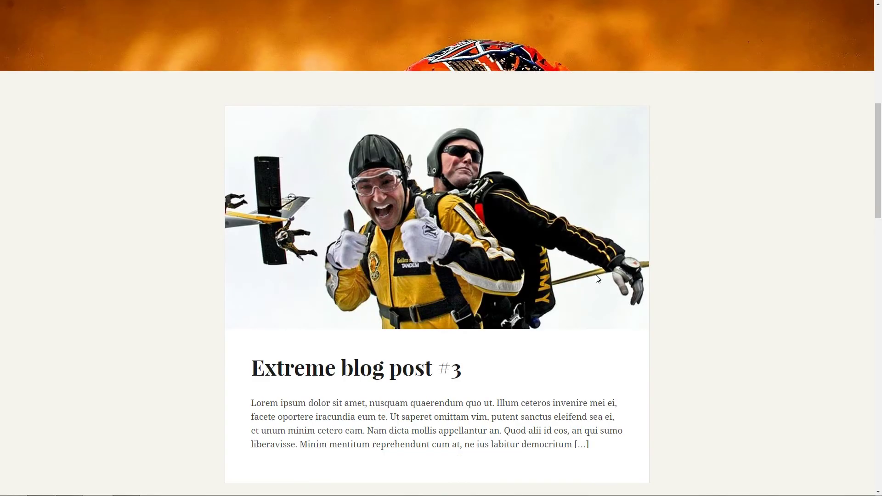
scroll(597, 275, down, 5)
scroll(596, 274, up, 20)
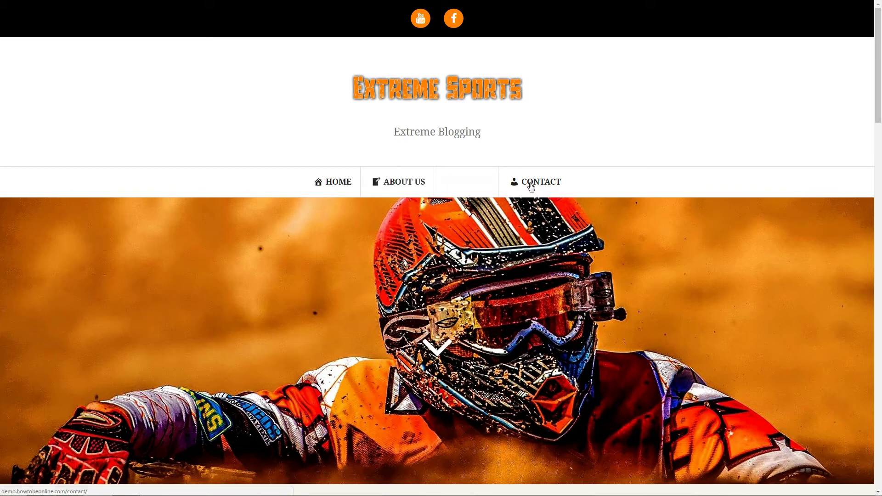
scroll(607, 287, down, 13)
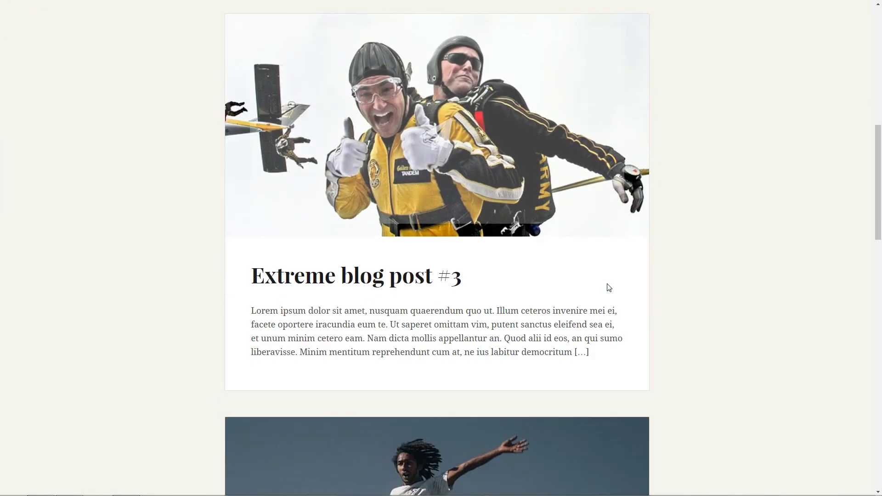
scroll(609, 288, down, 12)
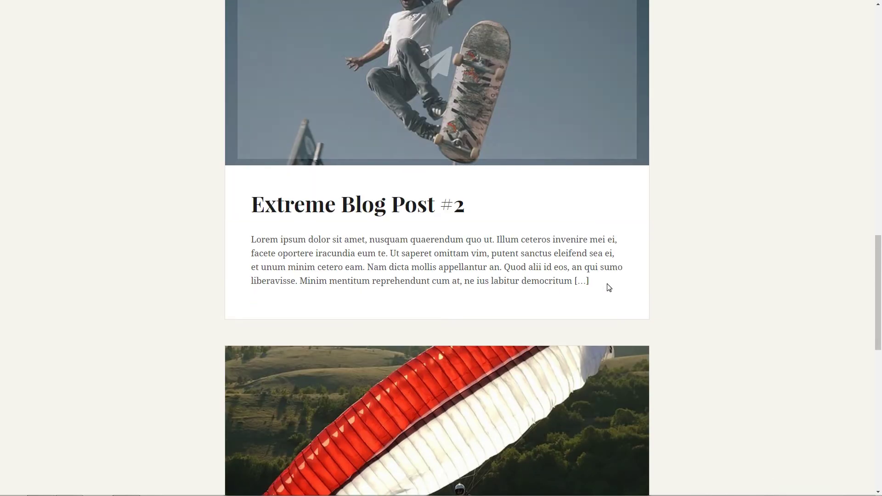
scroll(608, 288, down, 2)
scroll(608, 288, up, 8)
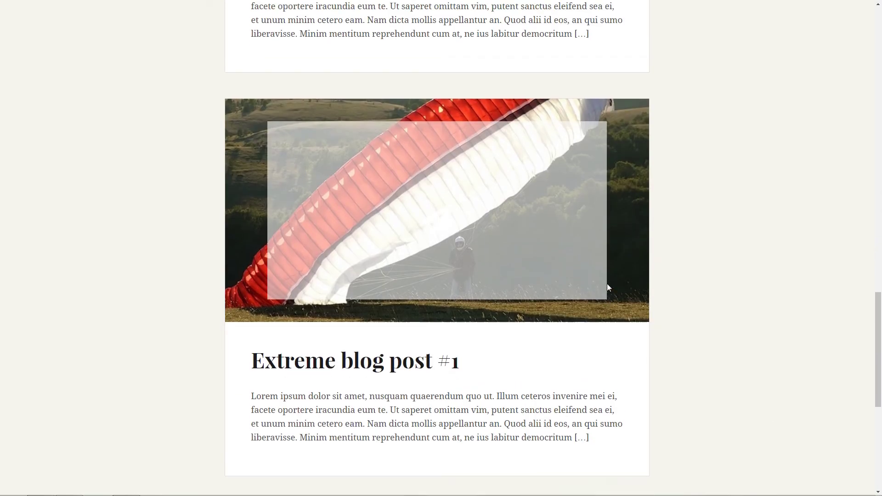
scroll(609, 288, up, 15)
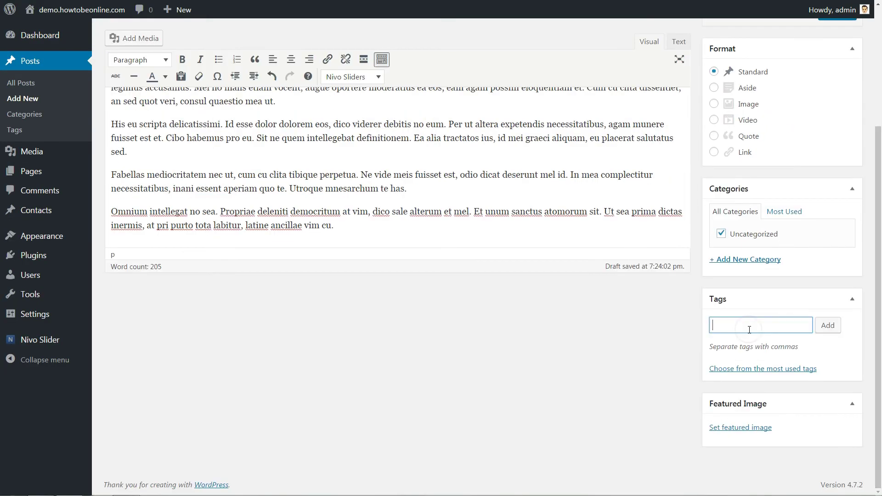
Start Extreme Blog Post #2 with skateboard.jpg as its featured image, then begin a #3 title
click(741, 428)
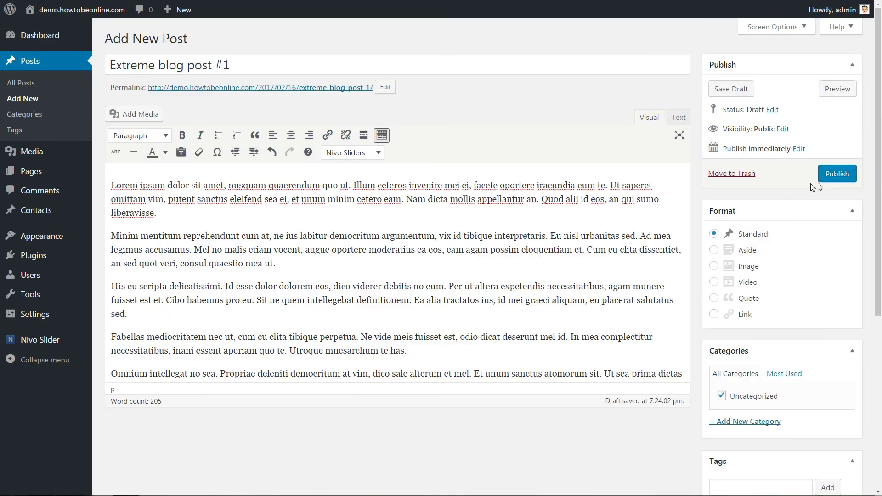
click(819, 179)
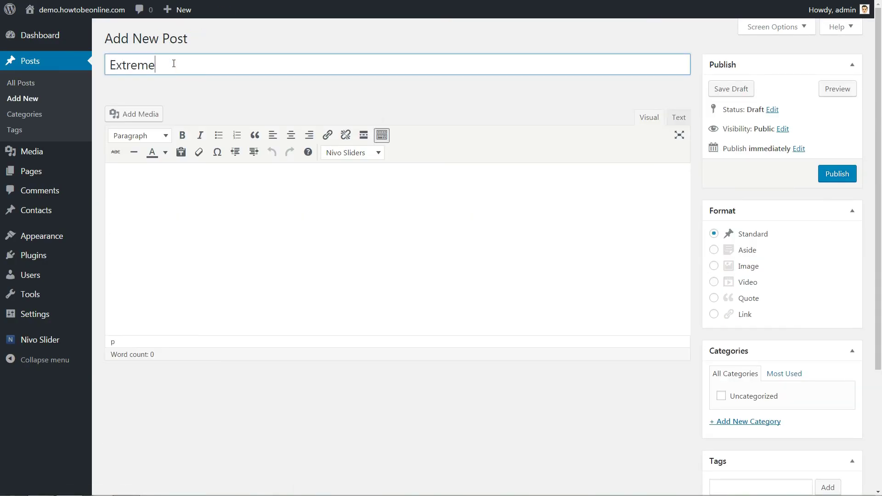
text(Blog Post #2)
click(749, 432)
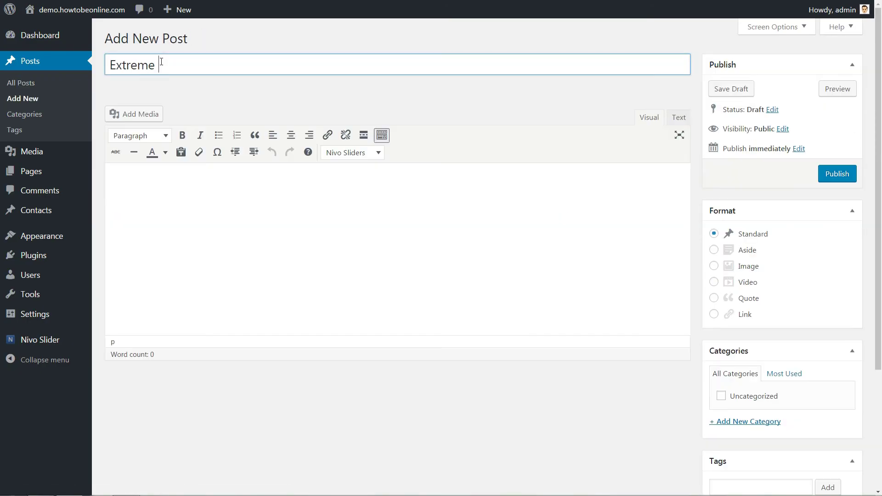
text(blog post #3)
click(138, 168)
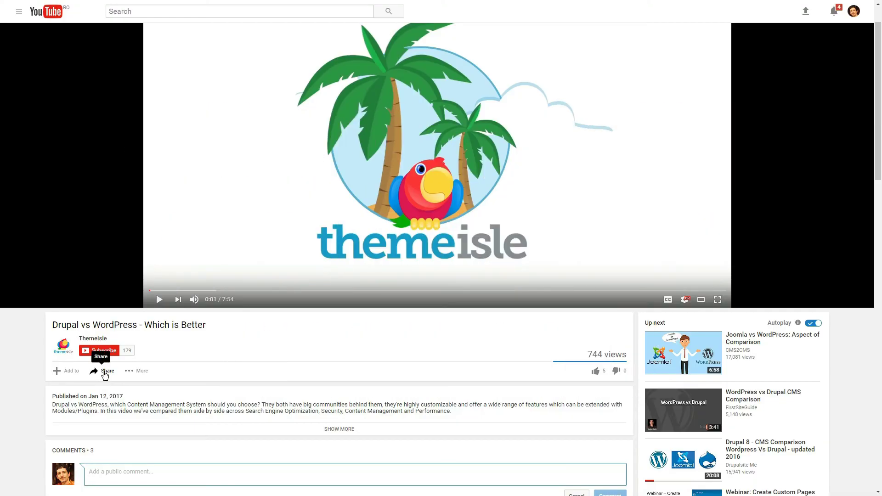
Type 'Your question here' in the video's comment box and like the video
click(102, 371)
click(107, 370)
click(75, 471)
text(Your question here !)
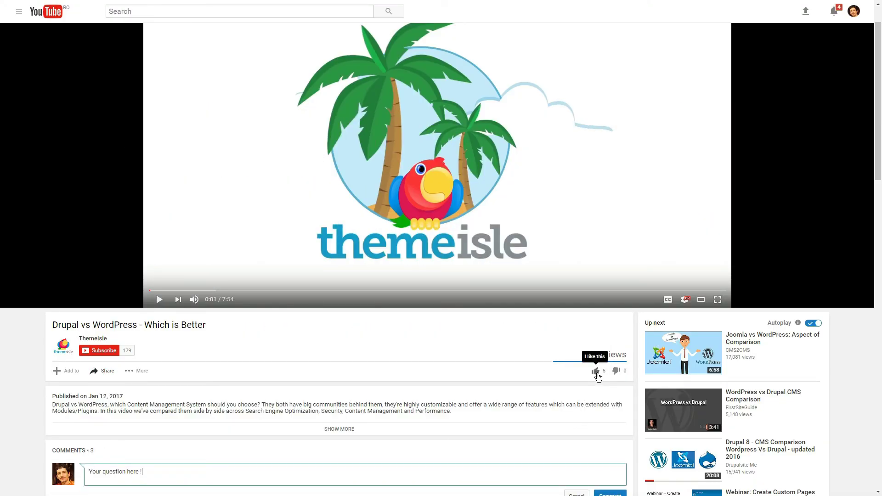
click(596, 372)
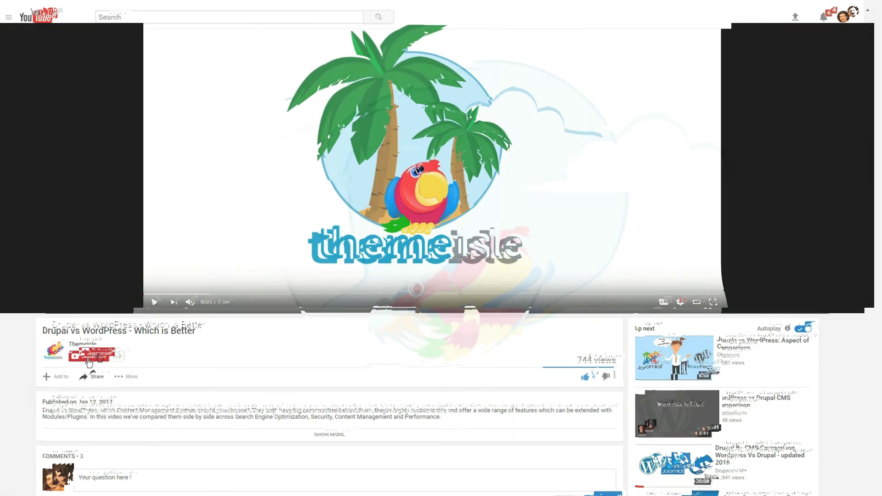